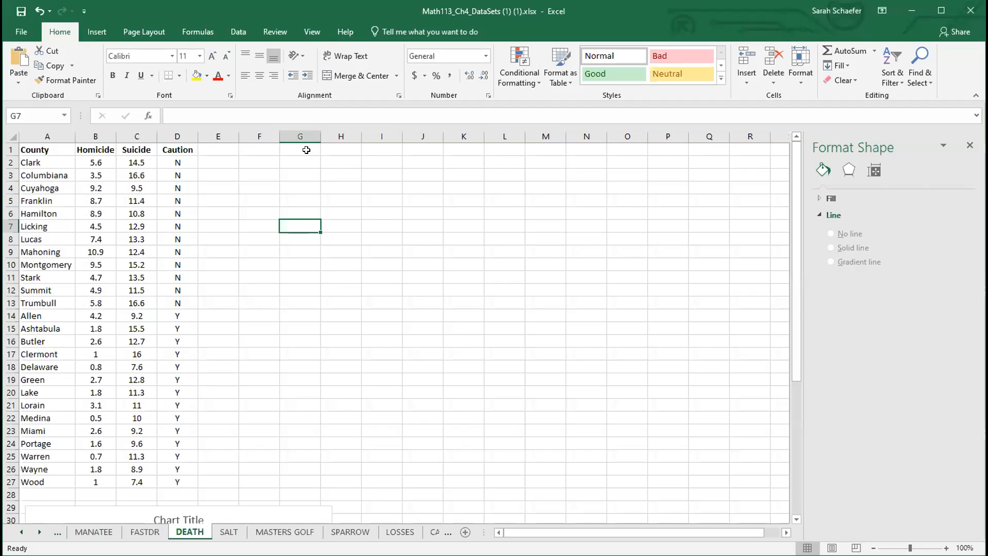
Step: Enter the header Homicide in cell G1
click(311, 149)
text(Homicide)
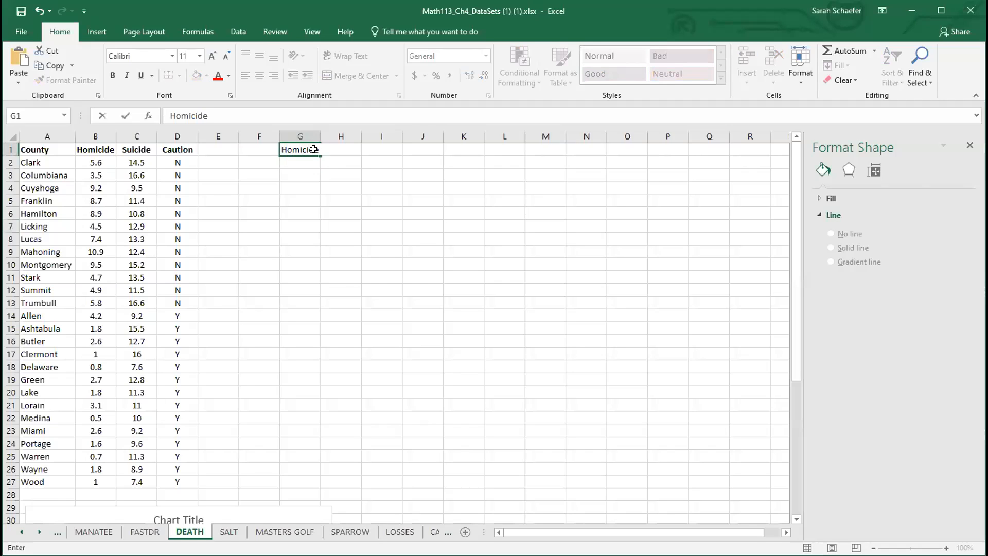
key(Tab)
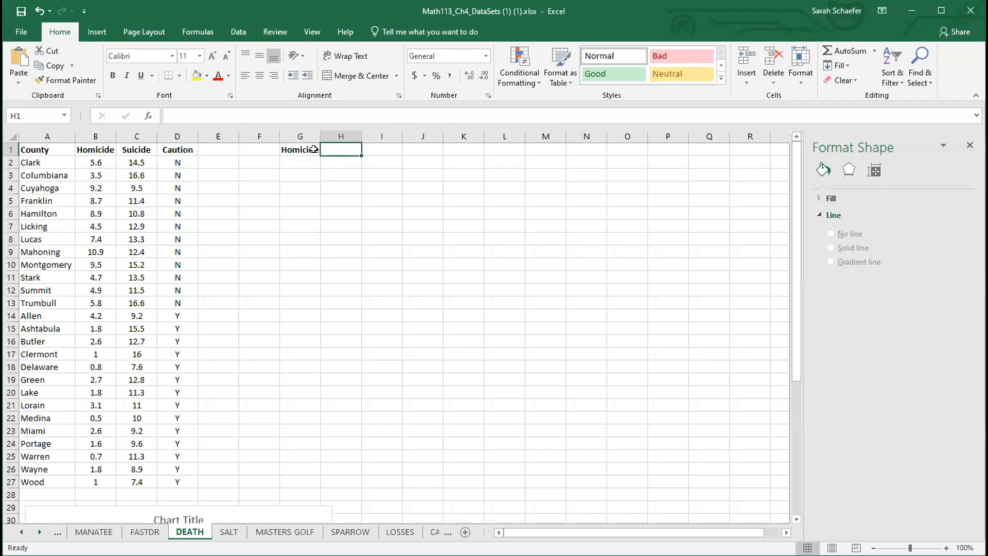
Step: Merge and center cells H1:I1 and enter the header Suicide there
drag(336, 147, 377, 147)
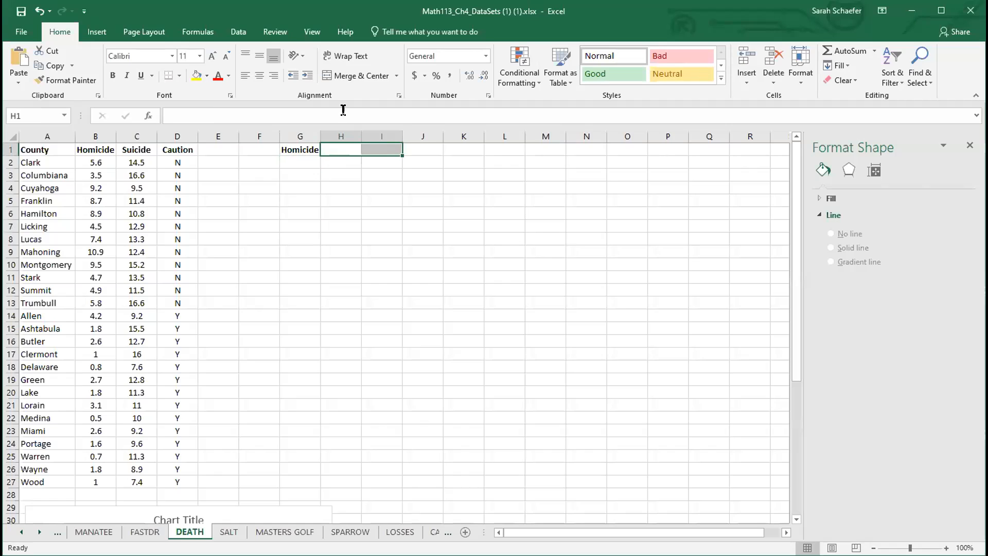
click(356, 75)
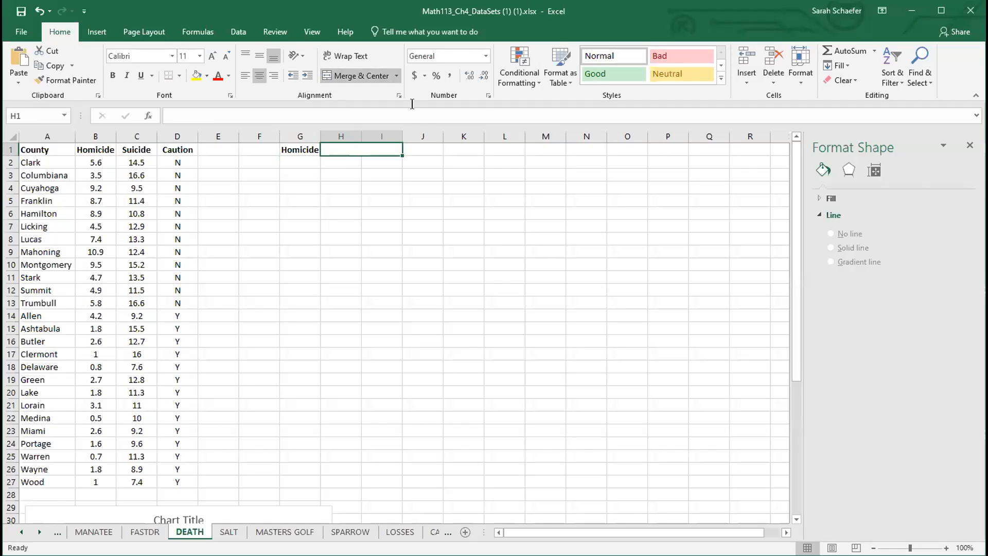
text(Suicide)
key(Return)
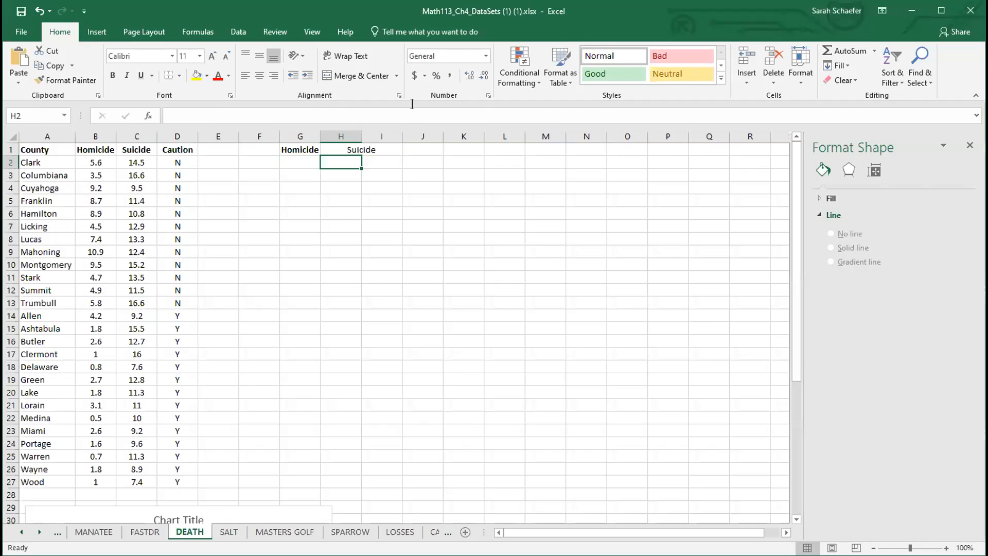
Step: Label G2 as X Variable, then merge and center H2:I2 and label it Y Variable
key(Left)
text(X Variable)
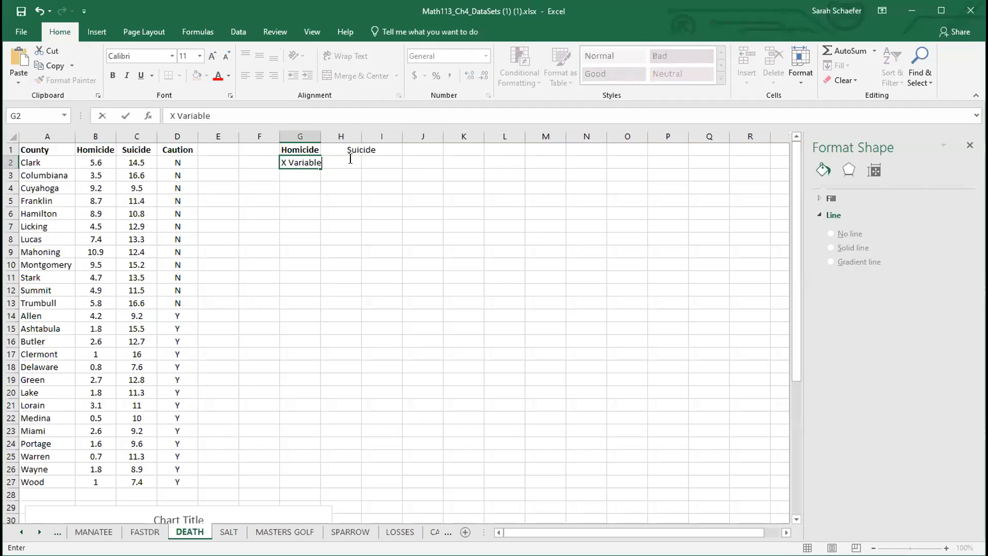
click(379, 160)
drag(379, 159, 341, 162)
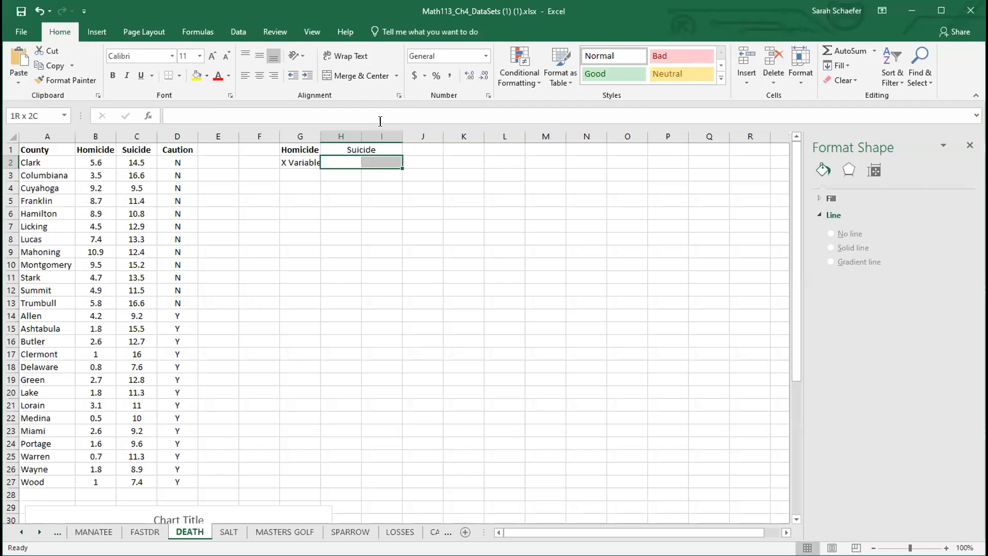
click(356, 76)
text(Y Variable)
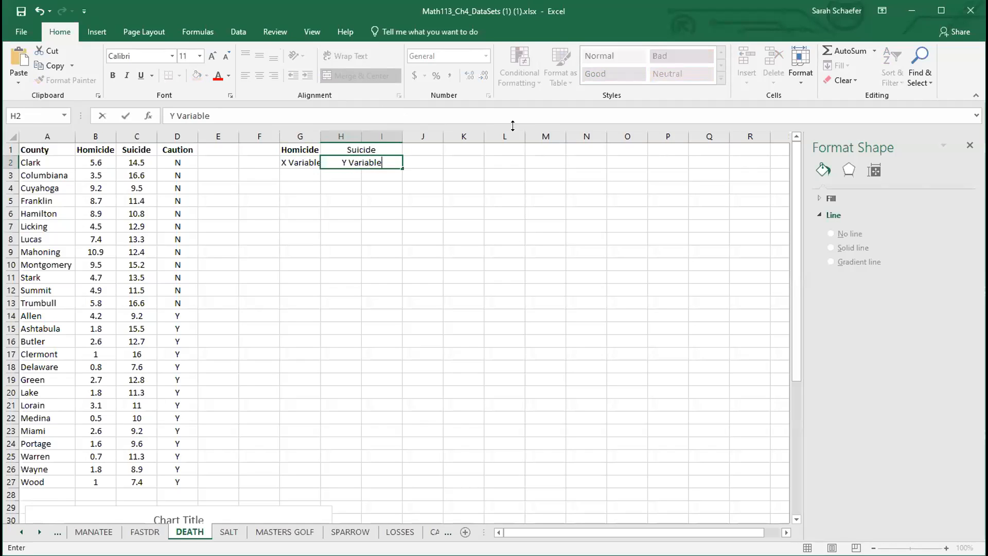
key(Return)
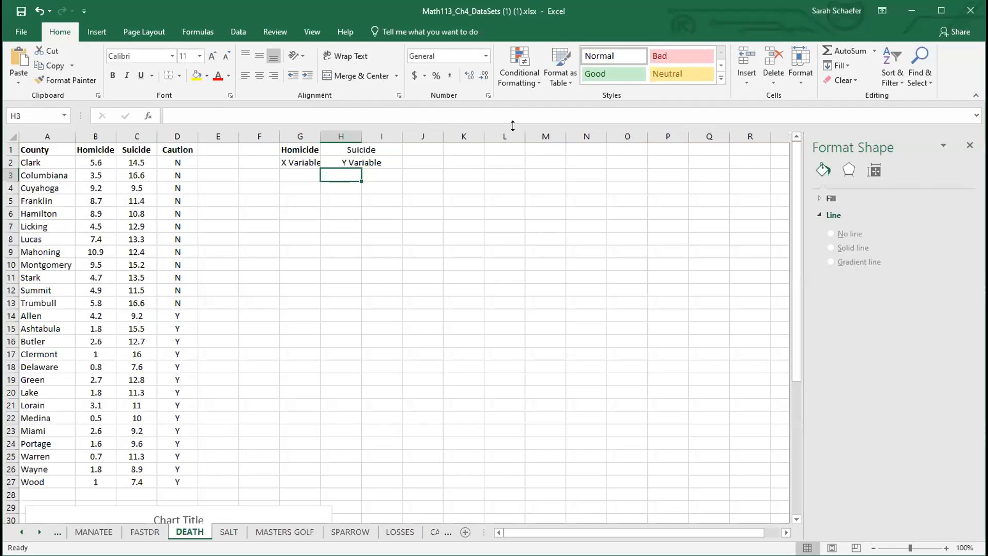
Step: Enter the subheaders Caution NO in H3 and Caution YES in I3
text(Caution NO)
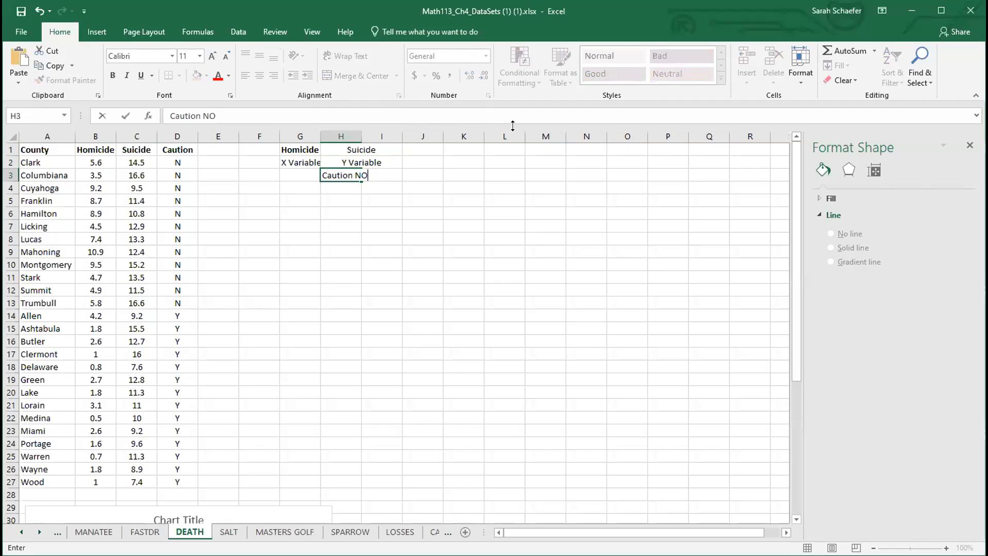
key(Tab)
text(C)
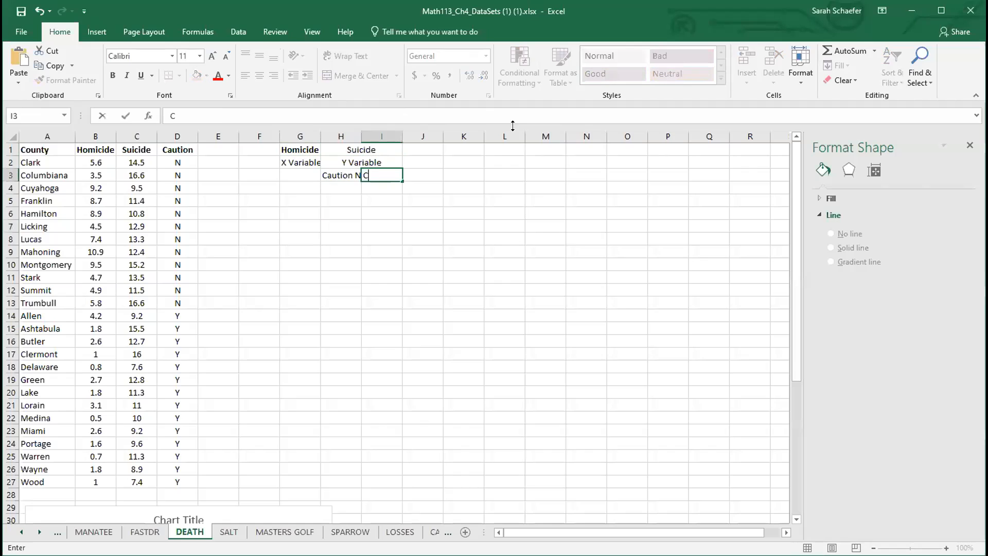
text(austion)
key(BackSpace)
key(BackSpace)
key(BackSpace)
key(BackSpace)
key(BackSpace)
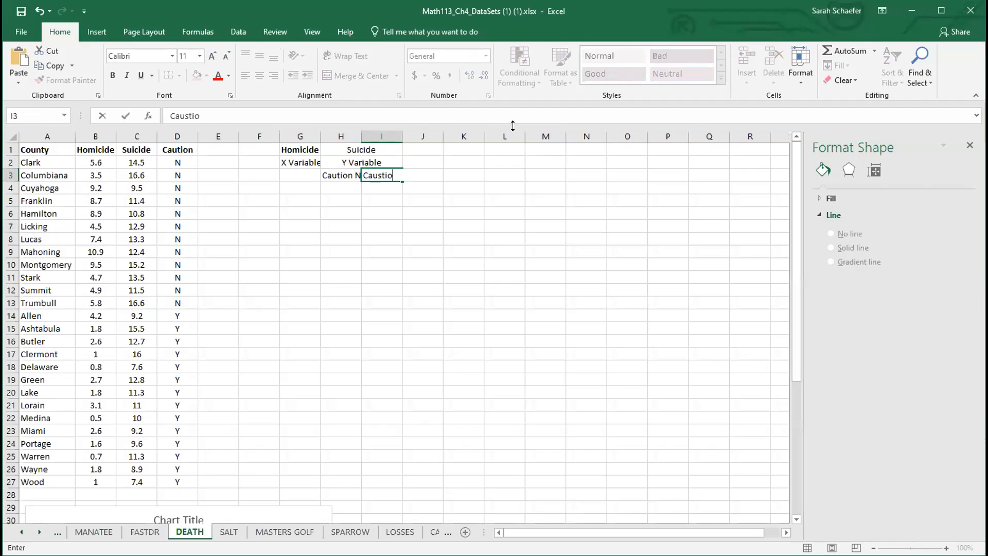
text(tion YES)
Step: Make the new header block G1:I3 bold
click(322, 210)
drag(315, 134, 412, 175)
click(115, 76)
click(114, 75)
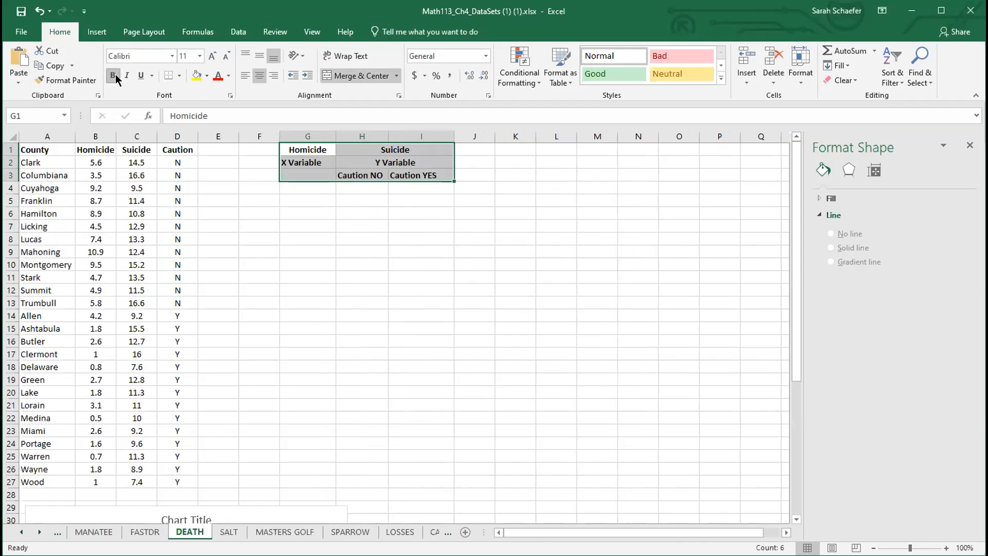
click(312, 195)
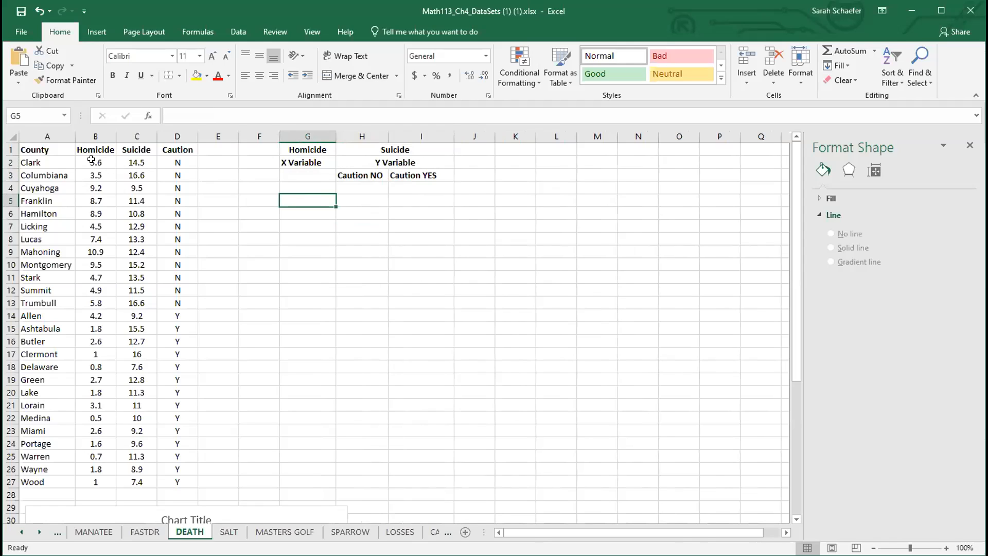
Step: Copy the Homicide and Suicide values of the caution N counties (B2:C13) into G4:H15
drag(92, 160, 144, 303)
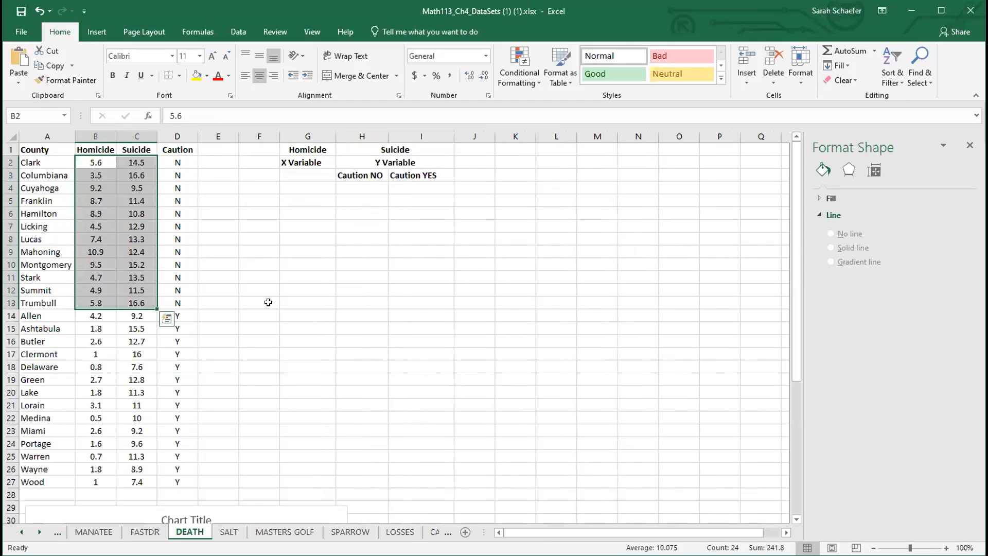
key(ctrl+c)
click(313, 187)
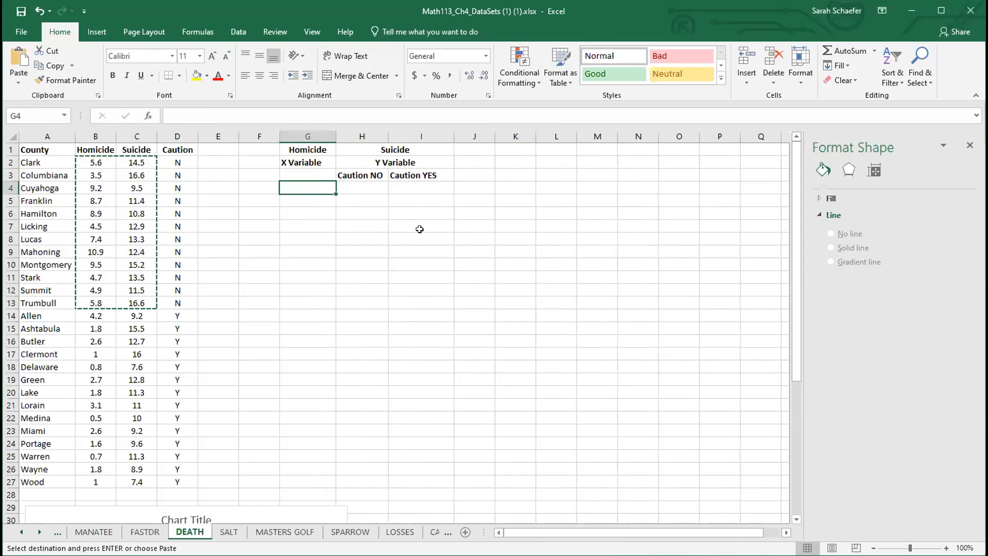
key(ctrl+v)
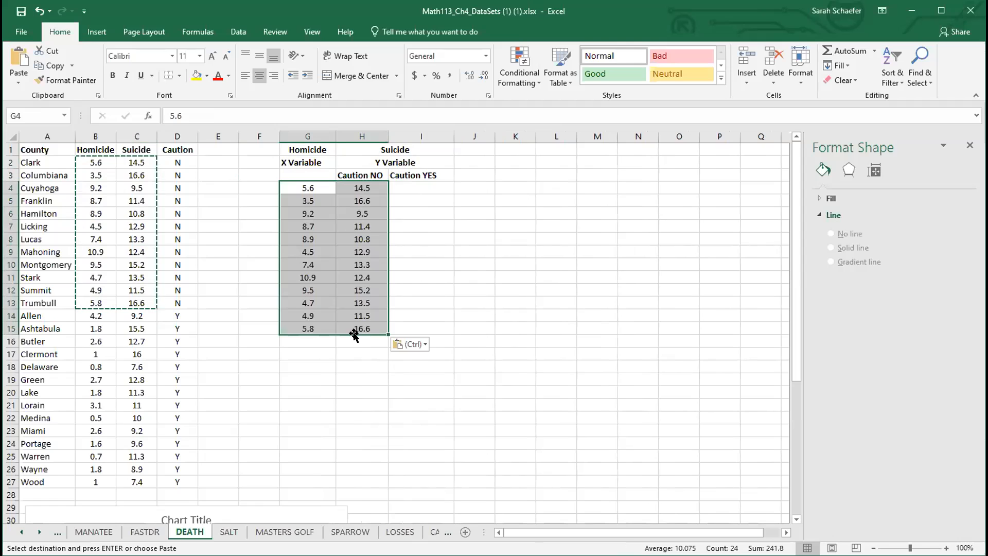
click(359, 367)
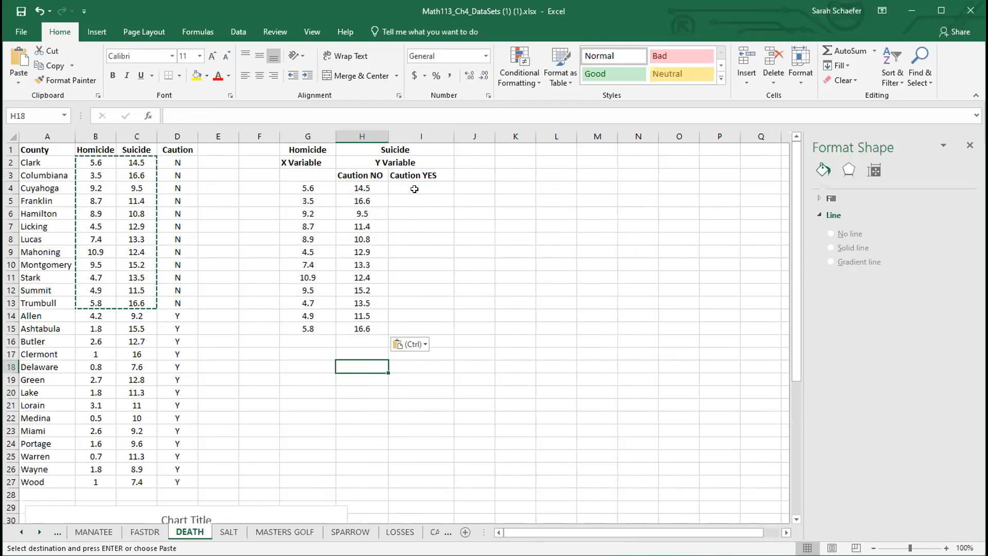
Step: Copy the Homicide values of the caution Y counties (B14:B27) into column G starting at G16
click(93, 314)
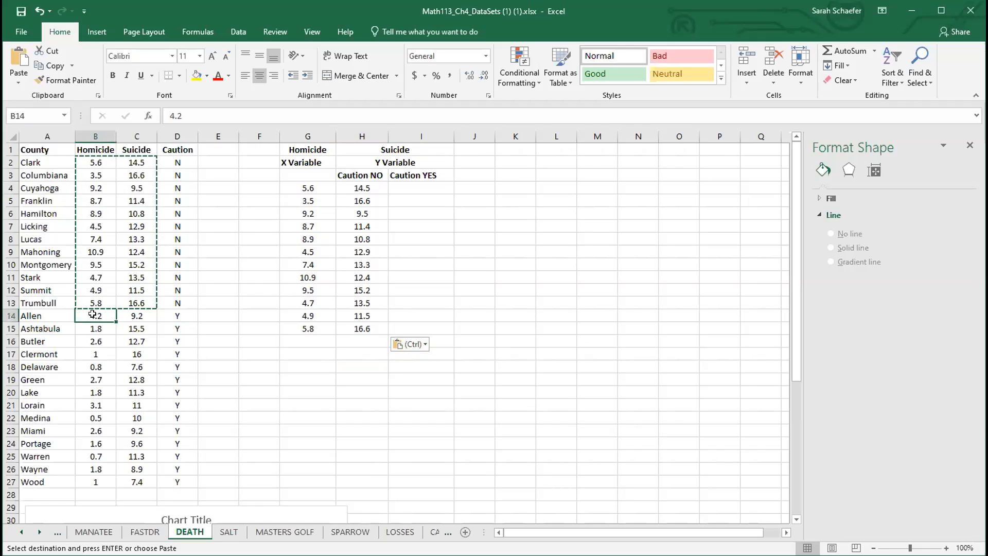
drag(92, 314, 104, 477)
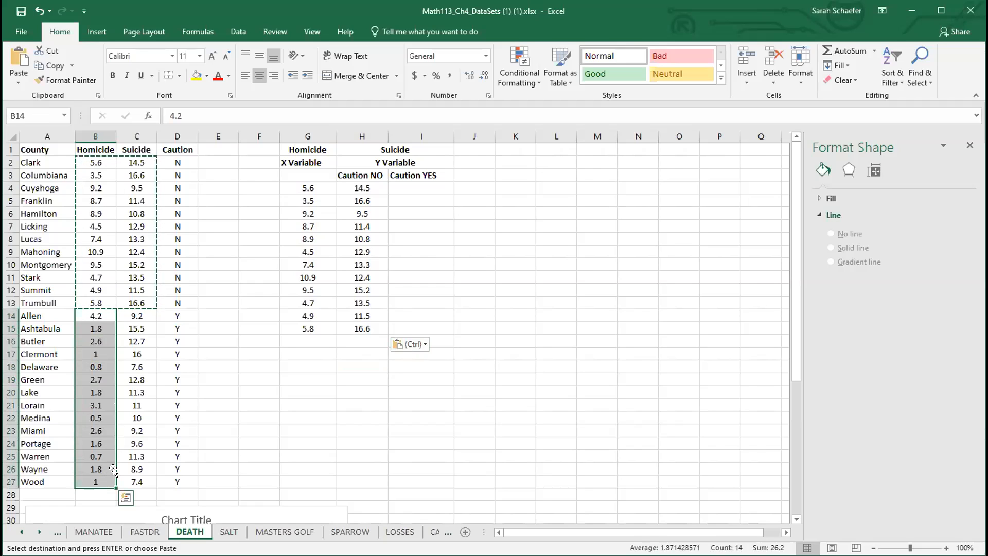
key(ctrl+c)
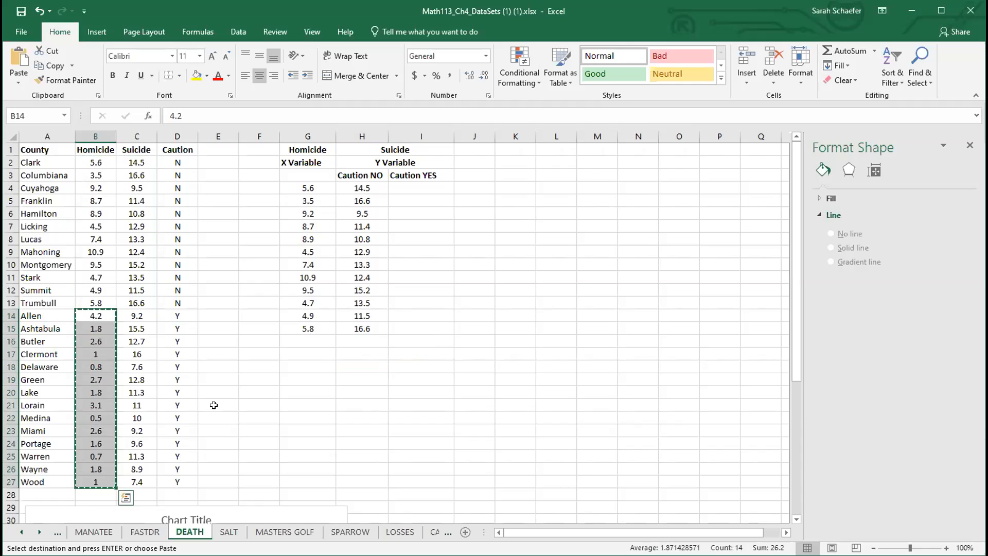
click(311, 341)
key(ctrl+v)
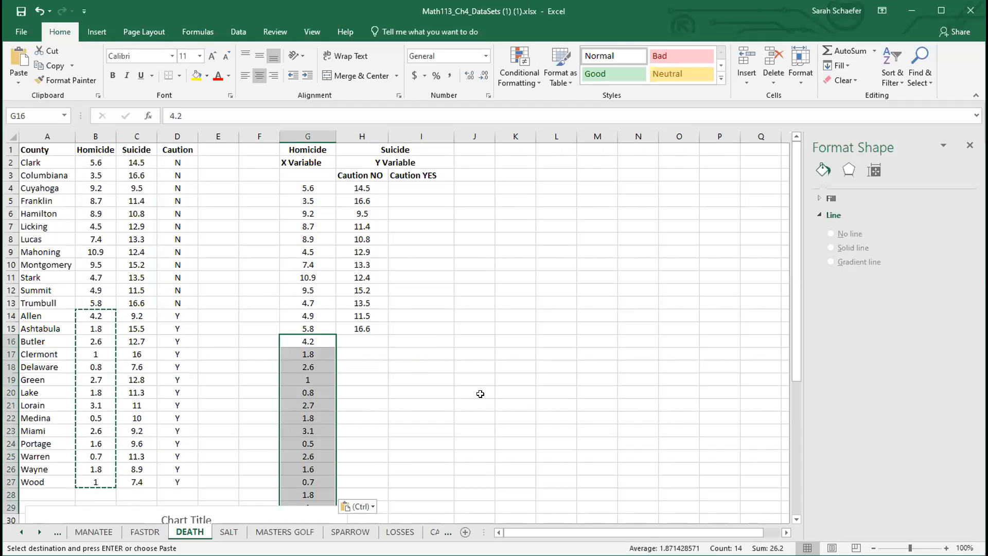
Step: Copy the Suicide values of the caution Y counties (C14:C27) into column I starting at I16
scroll(470, 394, down, 1)
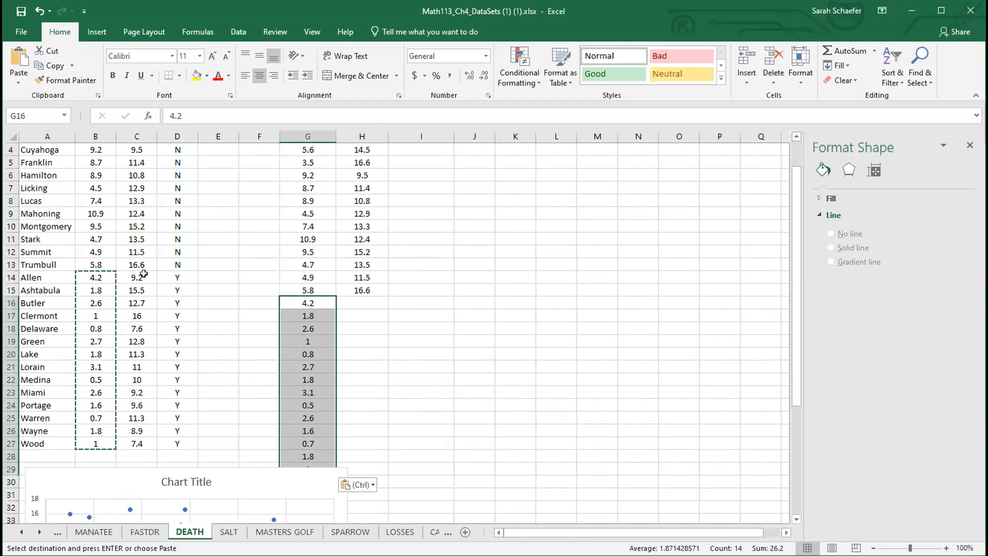
click(143, 274)
drag(143, 273, 141, 443)
key(ctrl+c)
scroll(421, 408, up, 1)
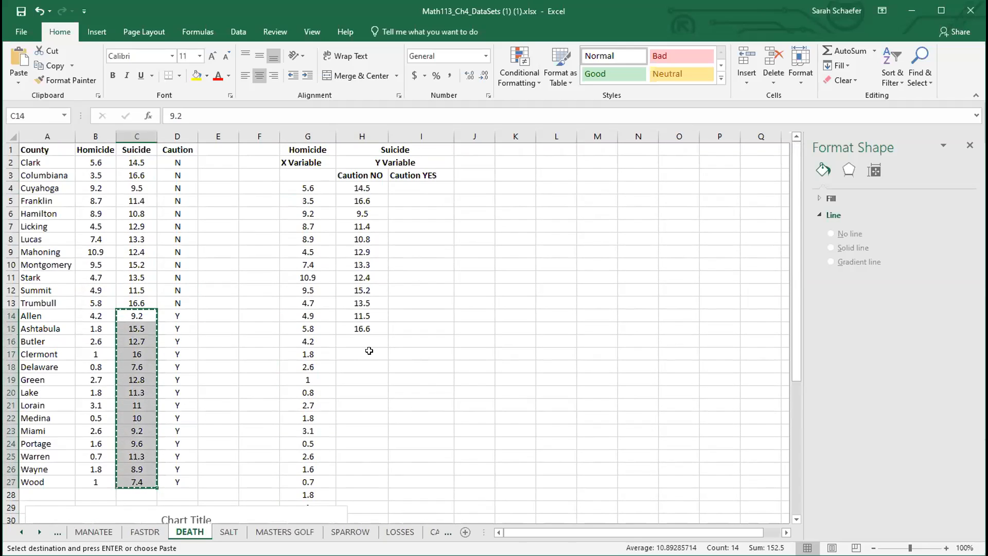
click(347, 338)
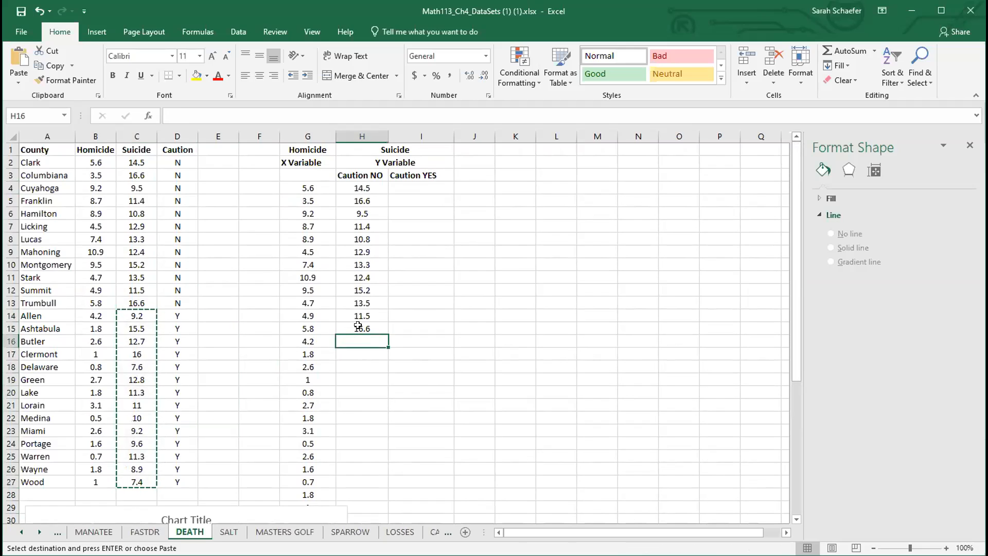
click(398, 336)
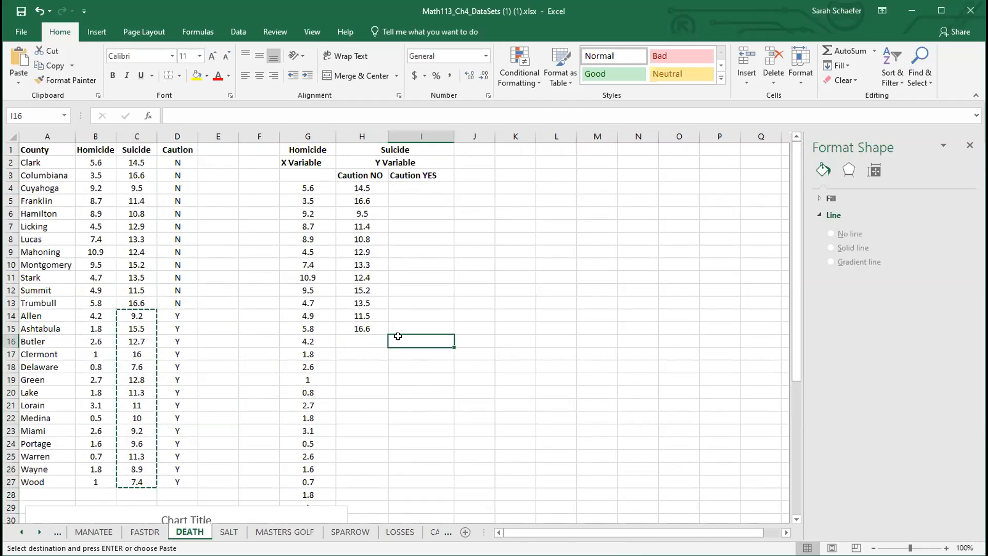
key(ctrl+v)
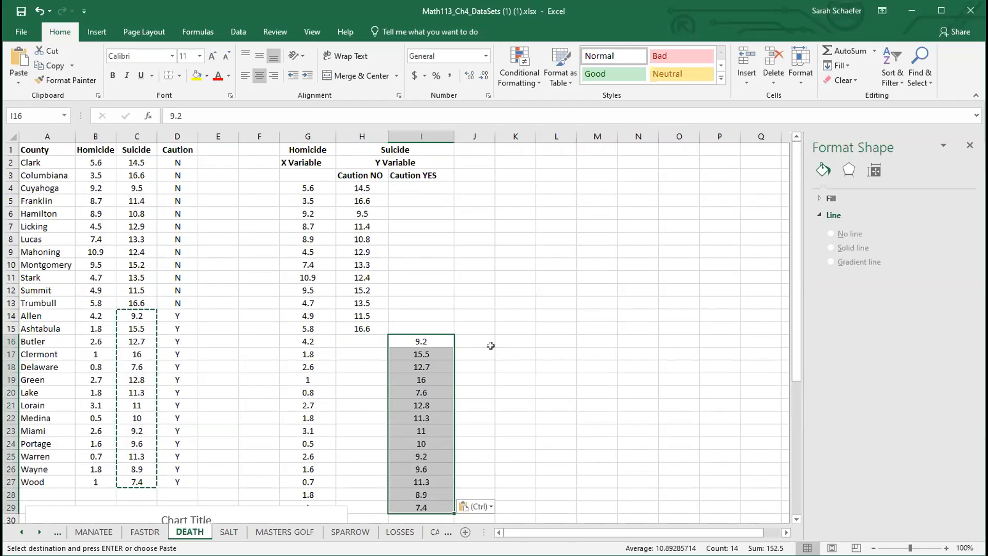
Step: Move the existing chart further down so it sits below the new table
scroll(490, 345, down, 1)
drag(303, 469, 300, 494)
scroll(474, 345, up, 1)
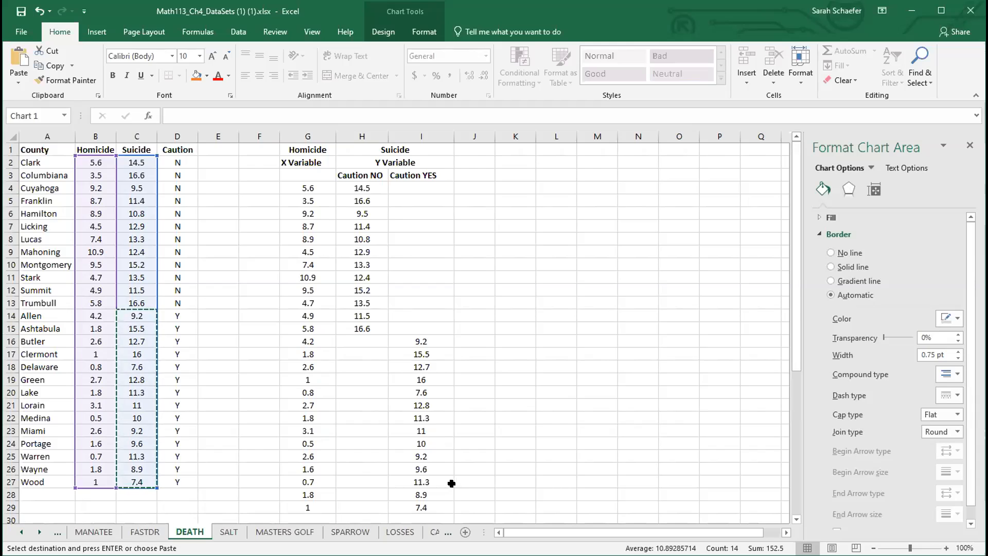
Step: Select the range G3:I29 and insert a scatter chart from it
drag(433, 510, 297, 171)
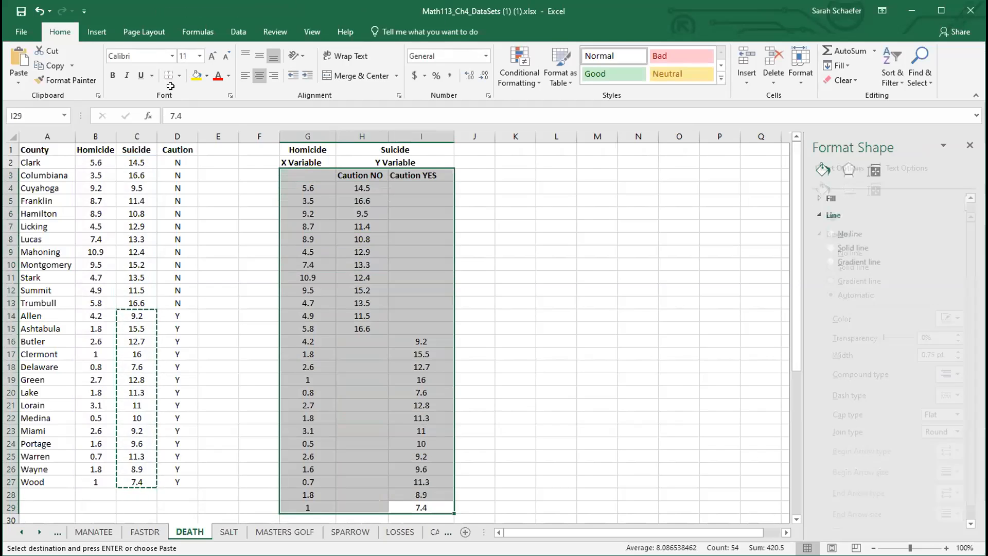
click(97, 31)
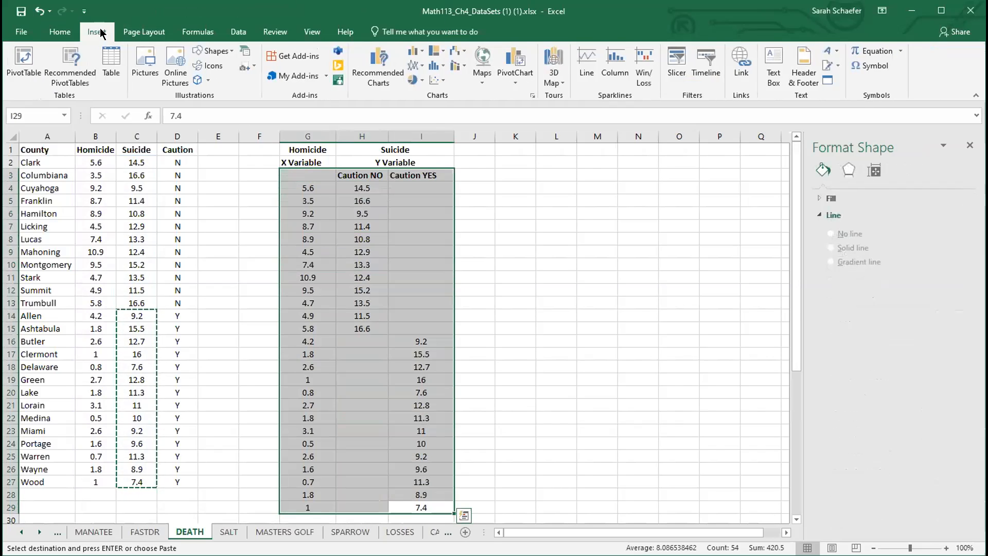
click(442, 76)
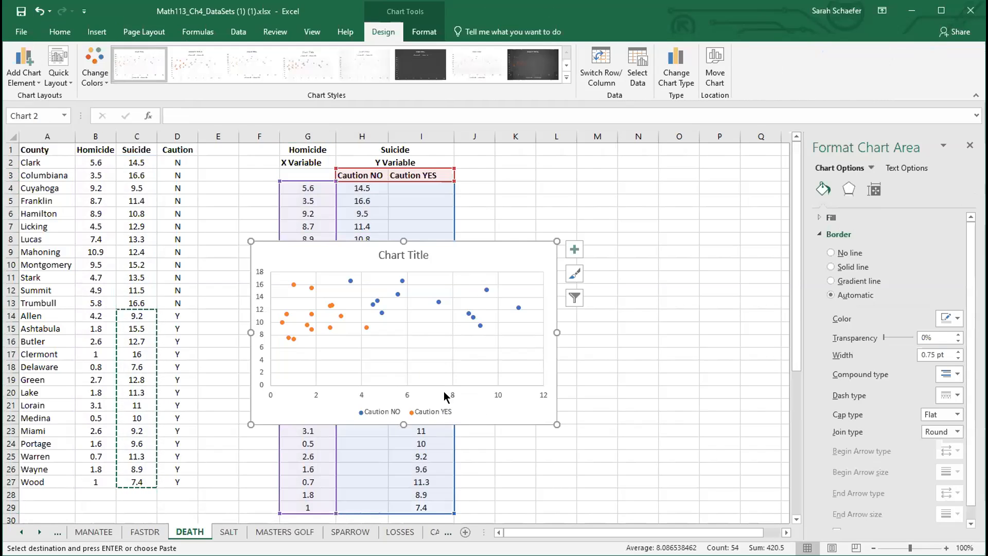
Step: Move the new scatter chart beside the table and add axis titles to it
drag(510, 250, 693, 175)
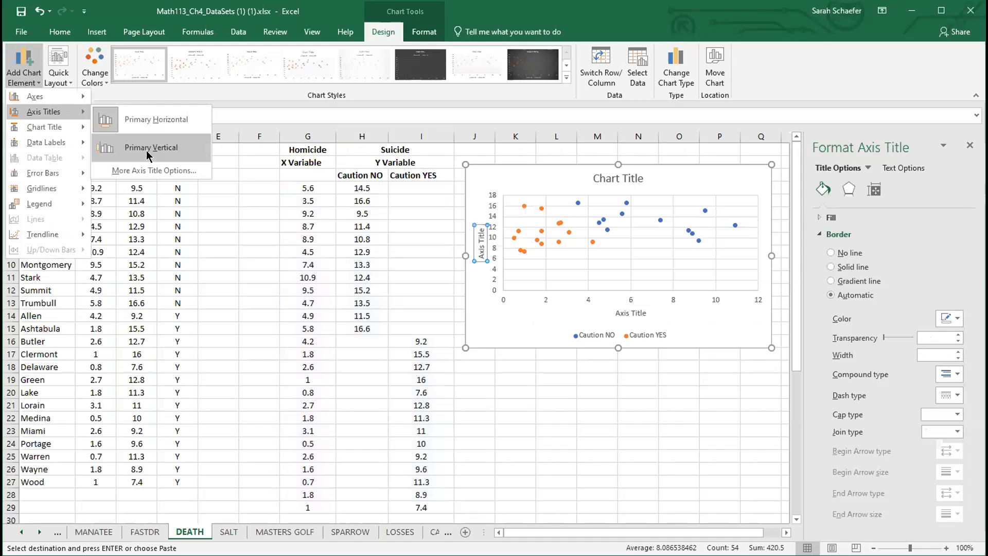
click(146, 155)
Step: Retitle the horizontal axis of the scatter chart as "Homicide Rate"
click(629, 310)
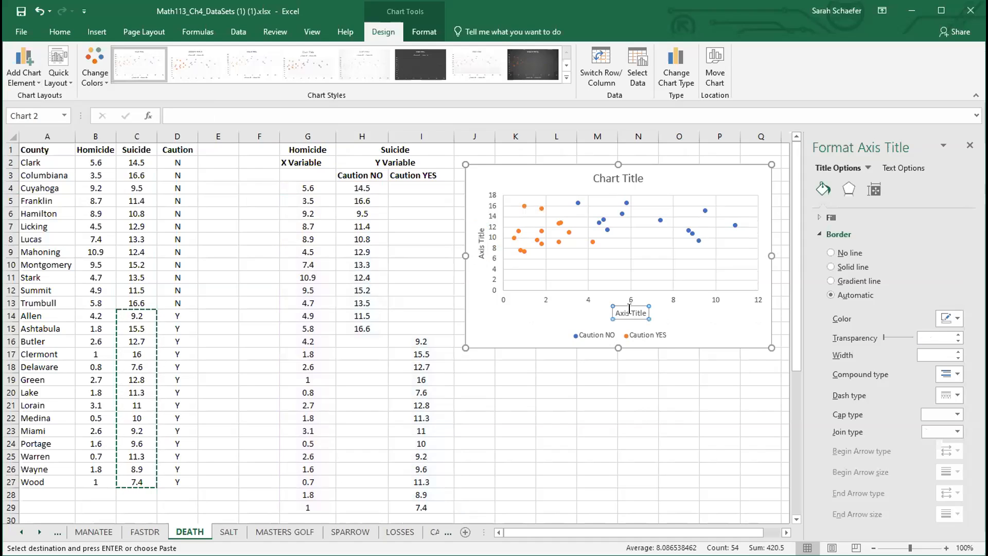
triple_click(629, 310)
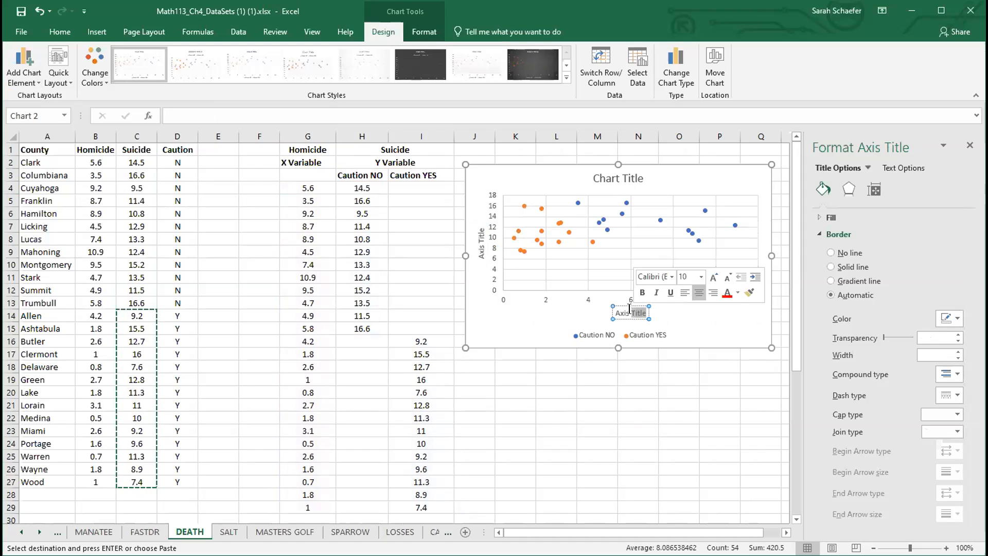
key(Delete)
text(Homicid)
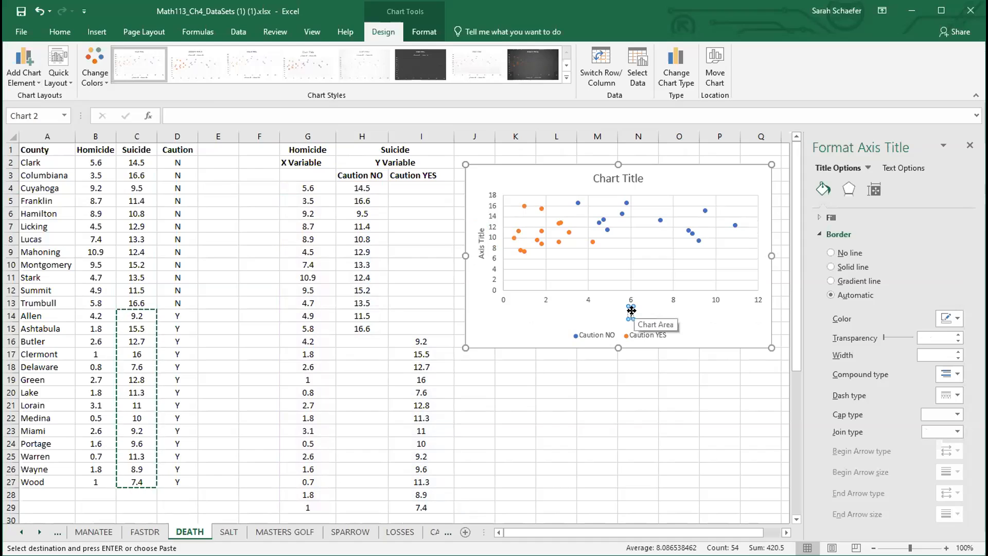
text(e Rate)
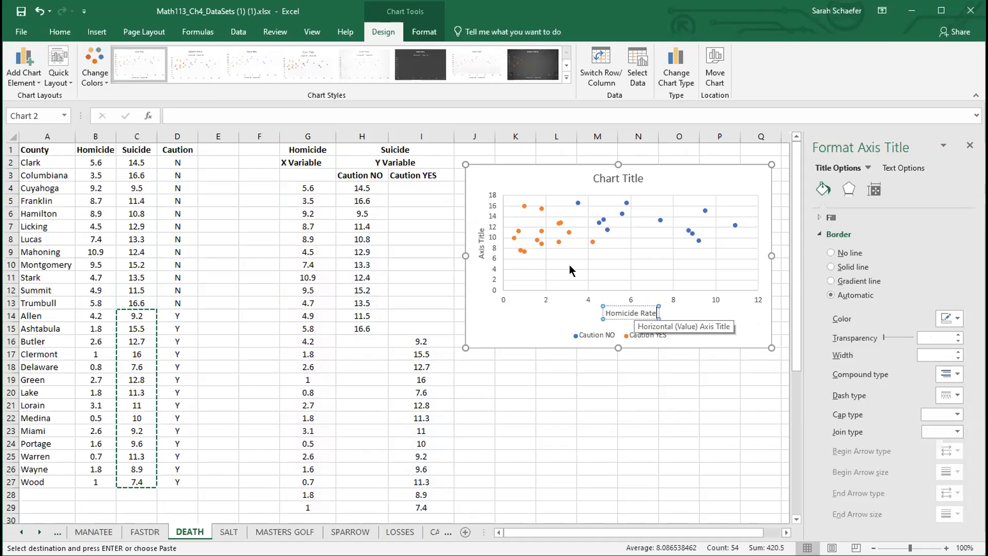
Step: Retitle the vertical axis of the scatter chart as "Suicide Rate"
click(479, 240)
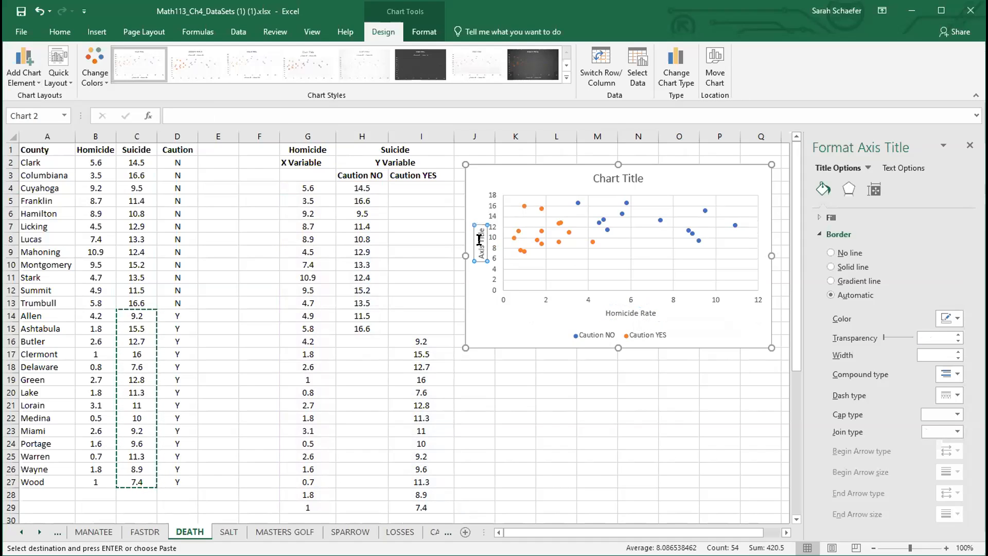
triple_click(480, 240)
text(Suicide Rate)
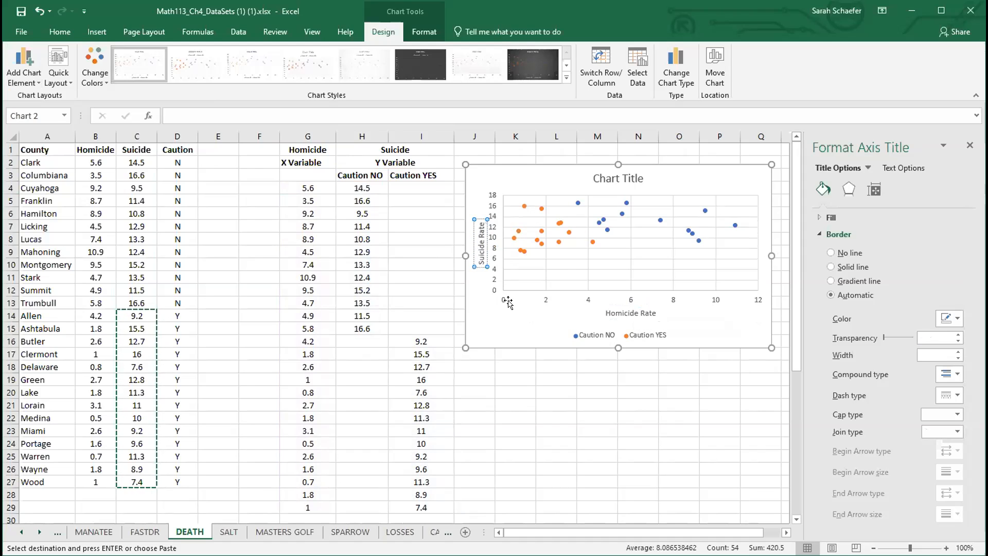
click(538, 367)
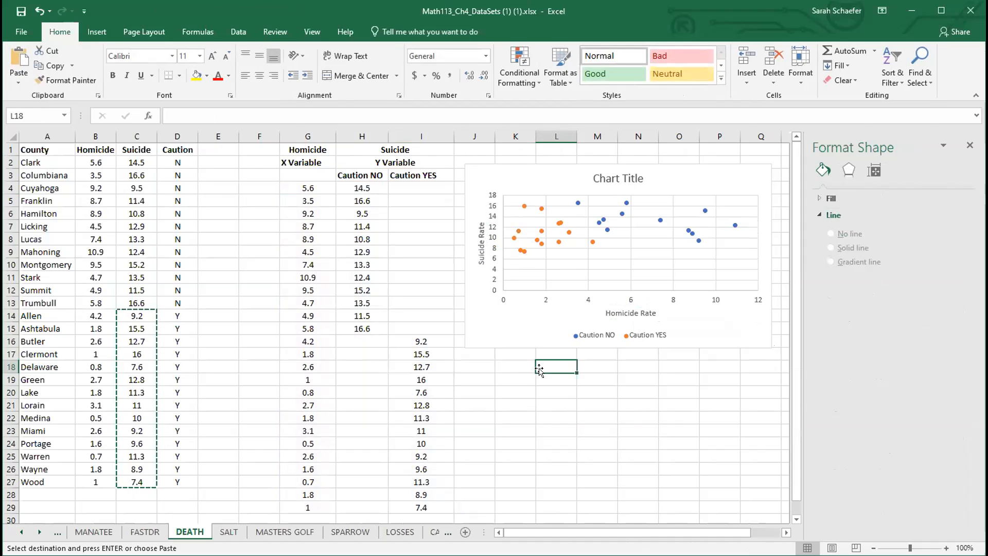
scroll(539, 370, down, 2)
scroll(539, 369, down, 1)
click(319, 457)
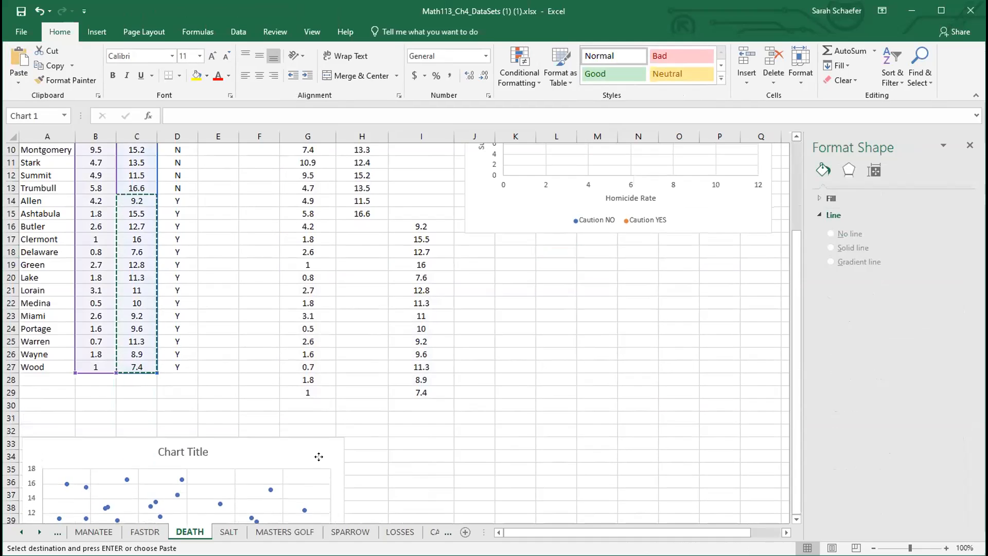
scroll(364, 479, up, 3)
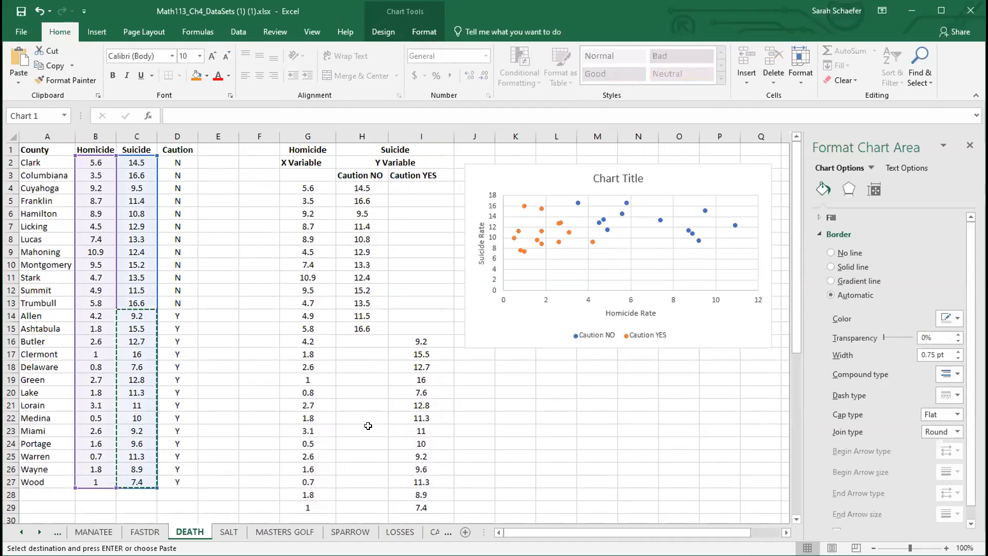
scroll(369, 426, down, 2)
Step: In H31, enter a CORREL formula correlating the caution NO homicide values G4:G15 with suicide values H4:H15
click(376, 450)
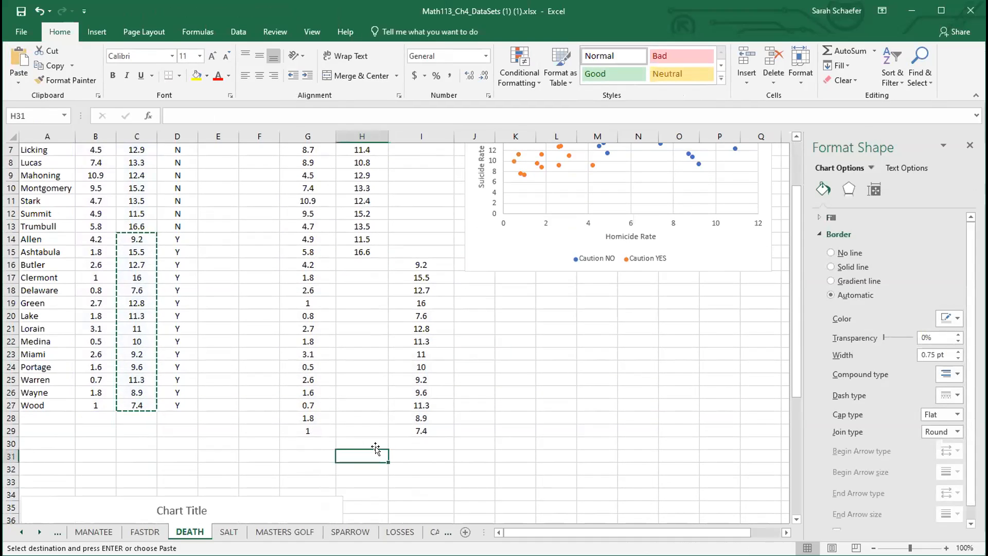
text(=)
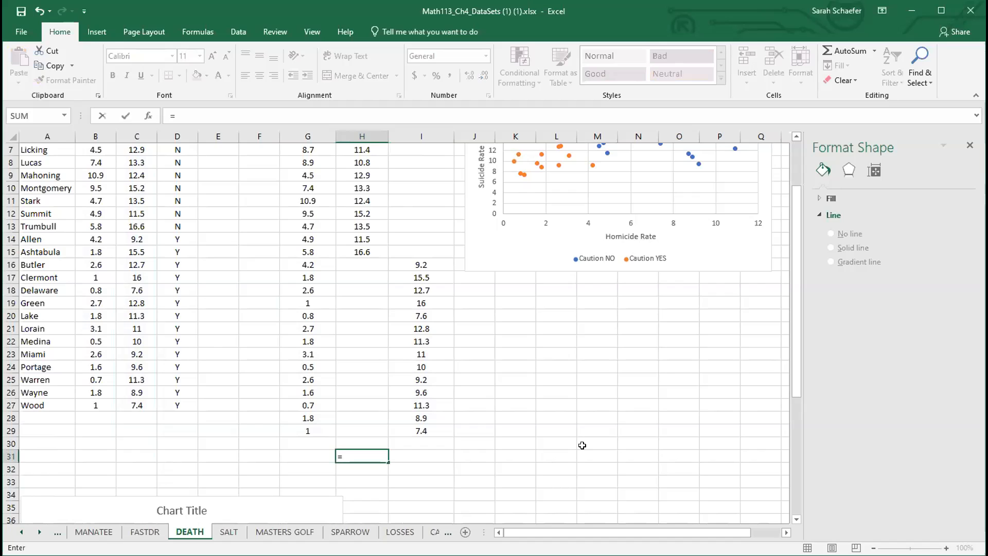
text(CORREL)
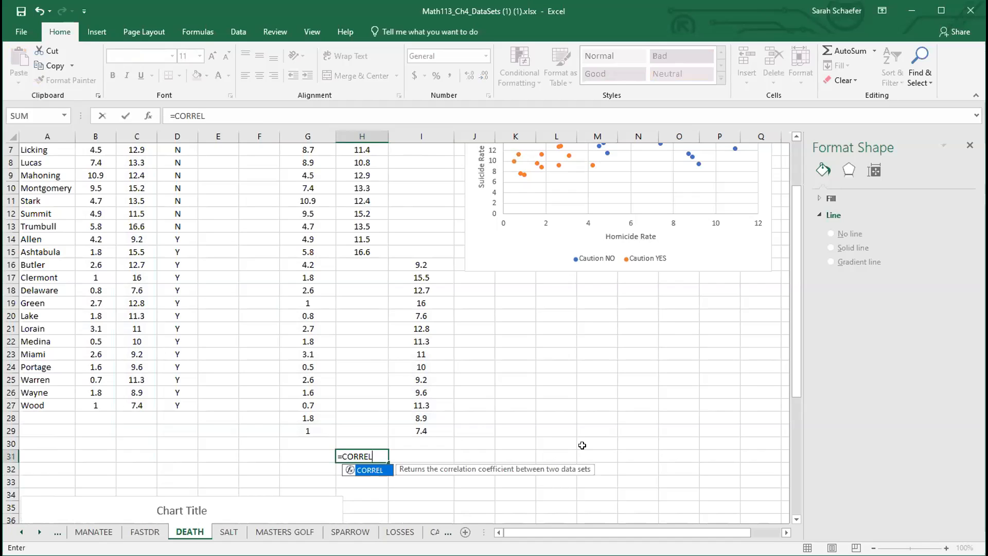
text(()
scroll(451, 414, up, 2)
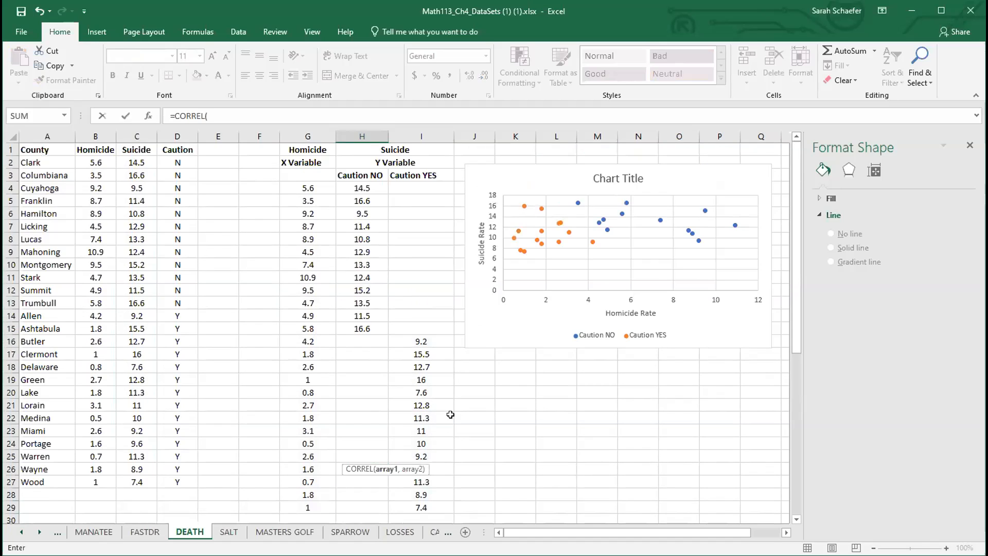
click(313, 186)
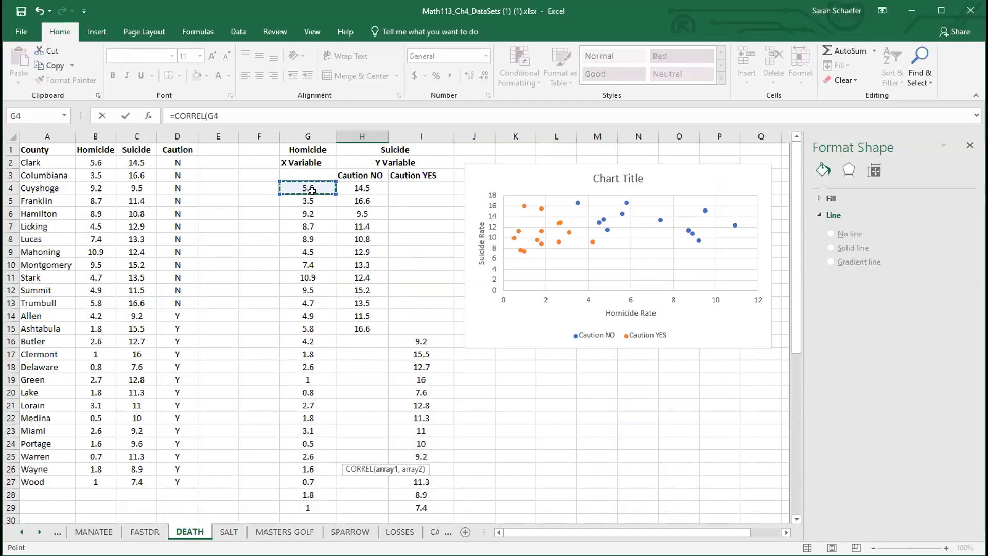
drag(313, 190, 307, 324)
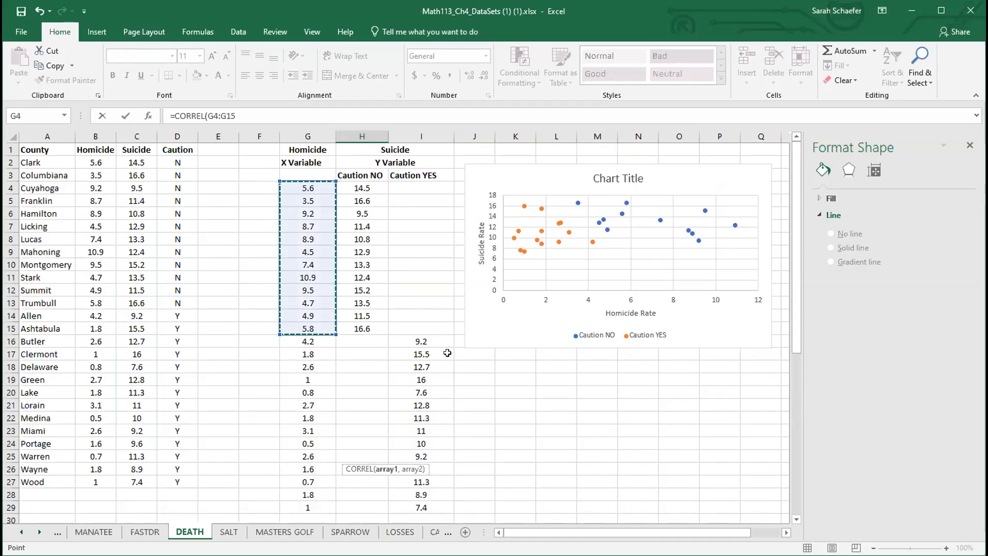
text(,)
click(353, 190)
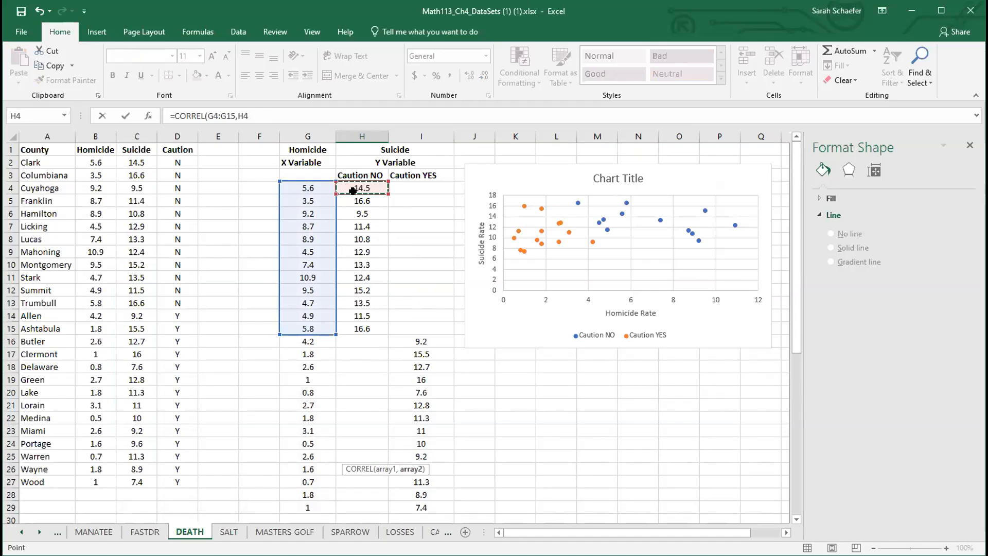
drag(353, 190, 362, 329)
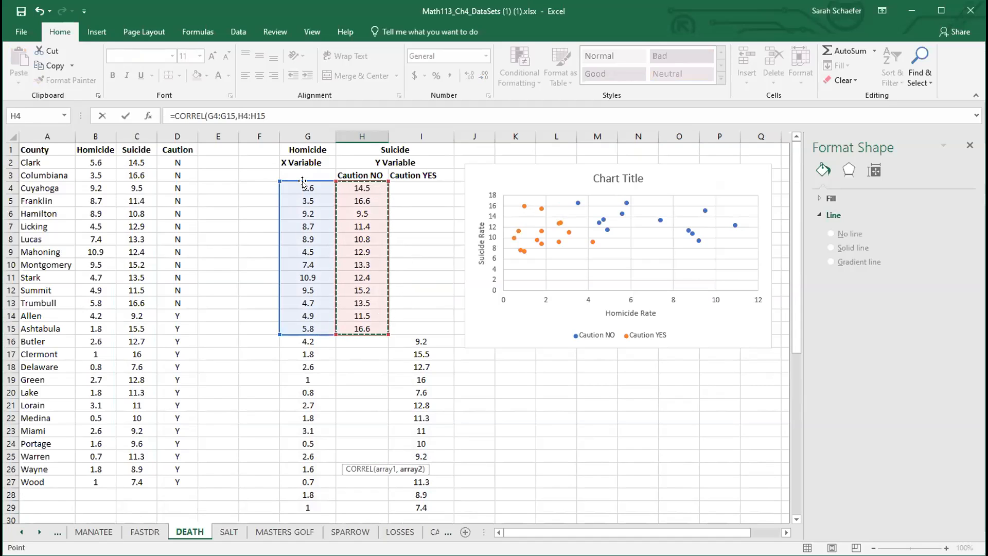
scroll(395, 384, down, 2)
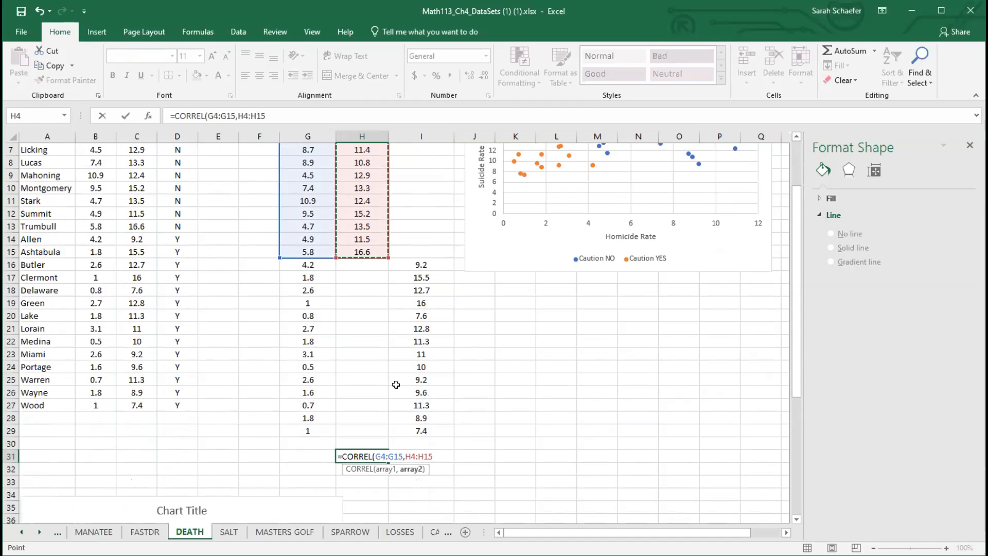
key(Return)
Step: In I31, enter a CORREL formula correlating the caution YES homicide values G16:G29 with suicide values I16:I29
scroll(396, 384, up, 2)
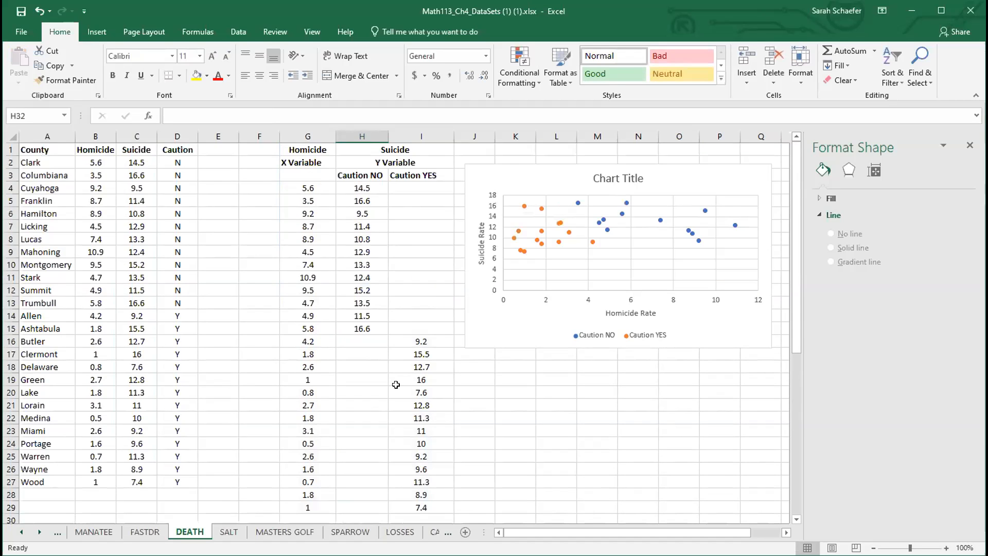
scroll(396, 385, down, 2)
scroll(508, 364, up, 2)
scroll(662, 255, down, 2)
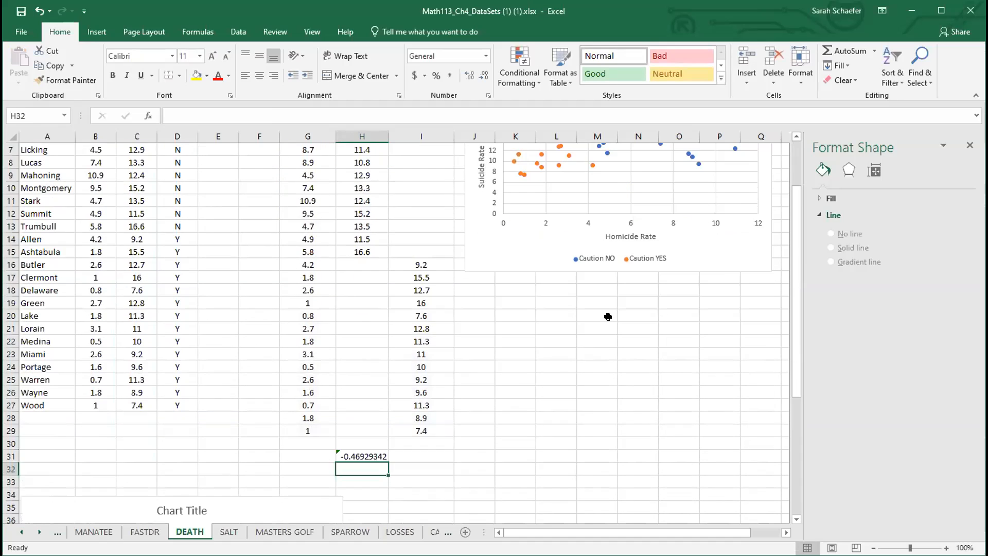
click(437, 455)
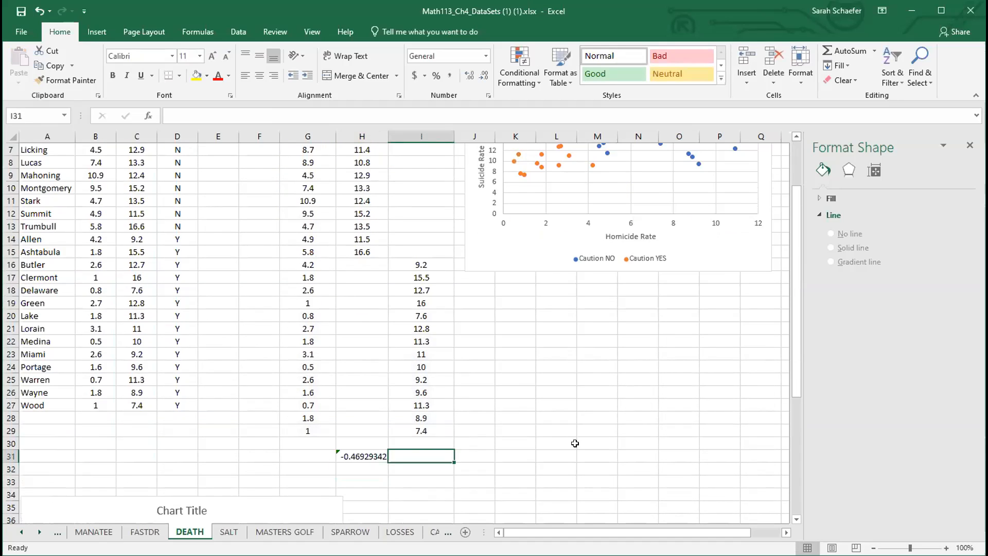
text(=)
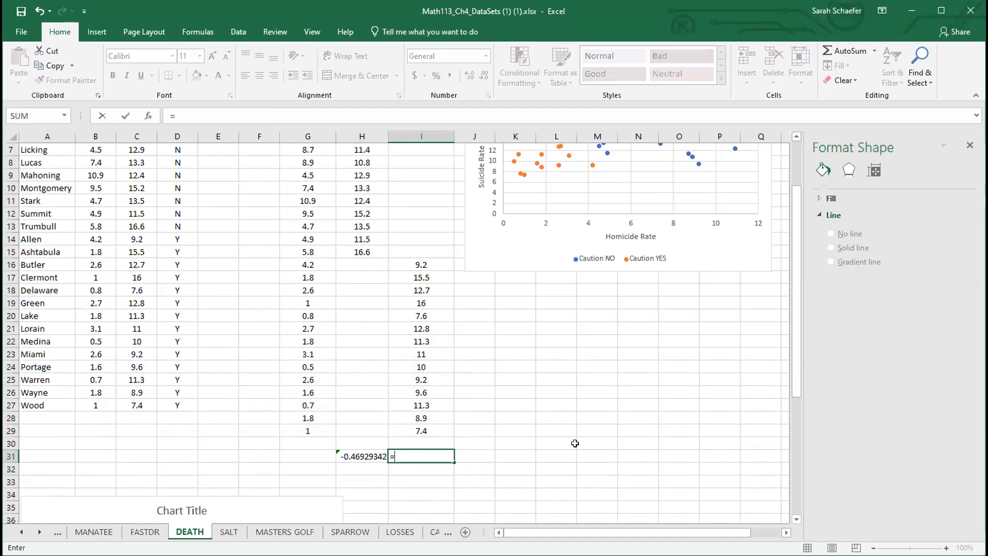
text(CORREL)
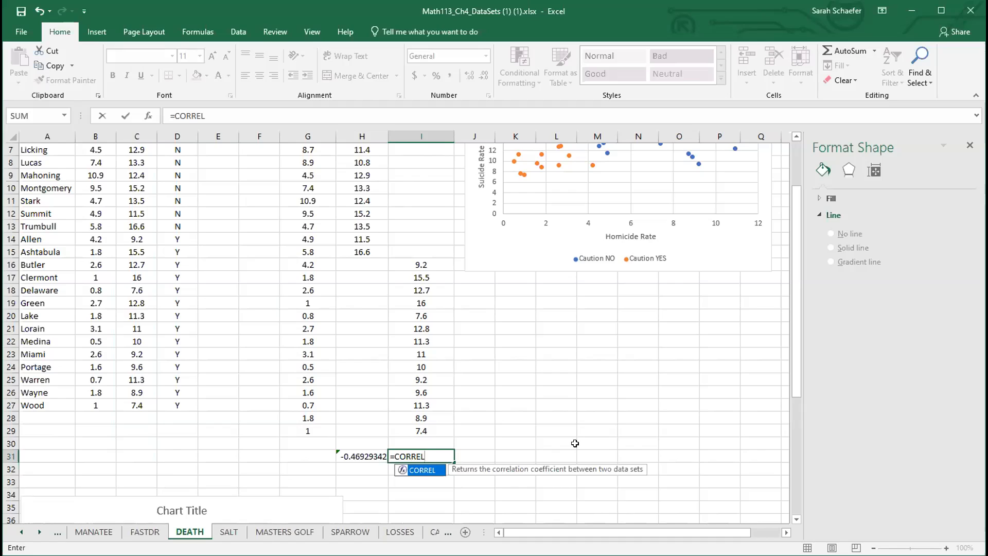
text(()
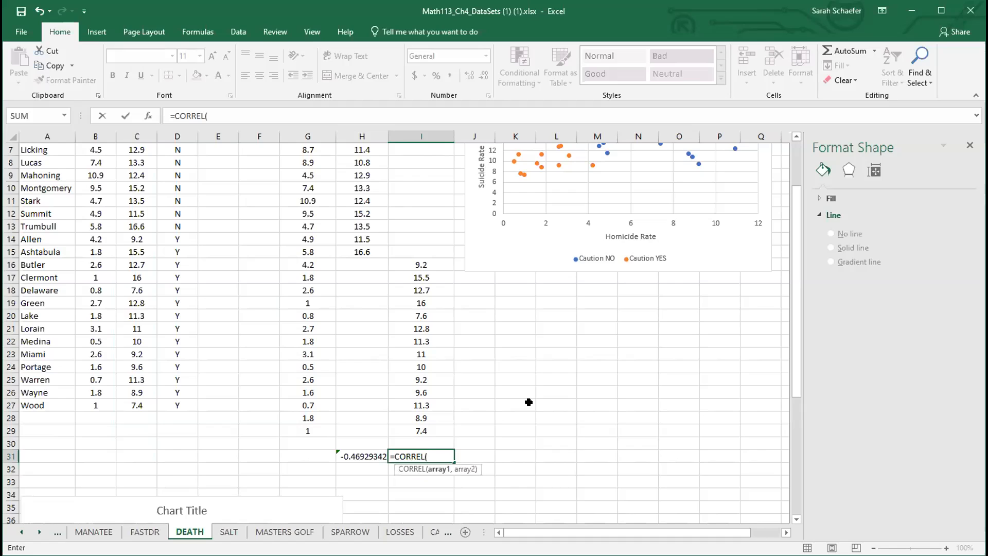
click(314, 264)
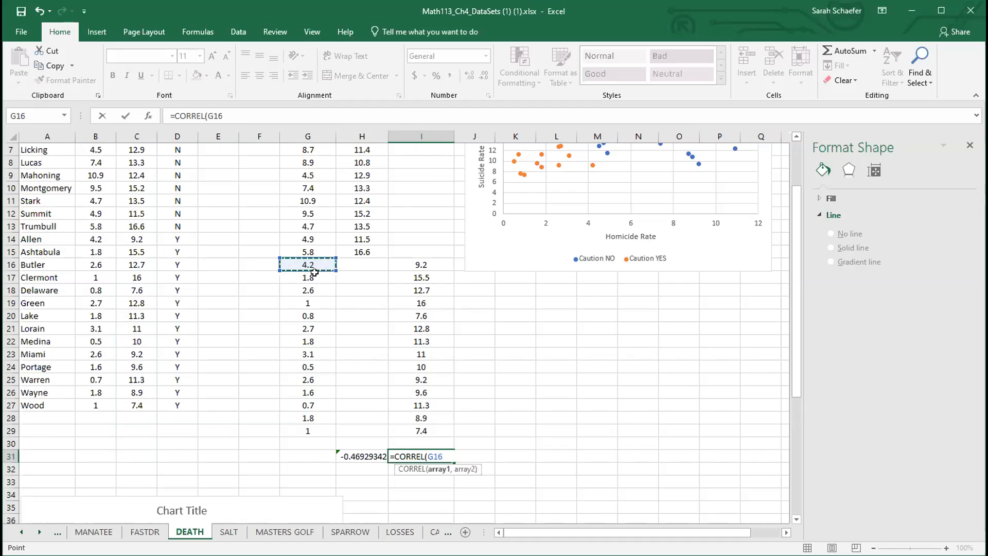
drag(314, 273, 305, 423)
text(,)
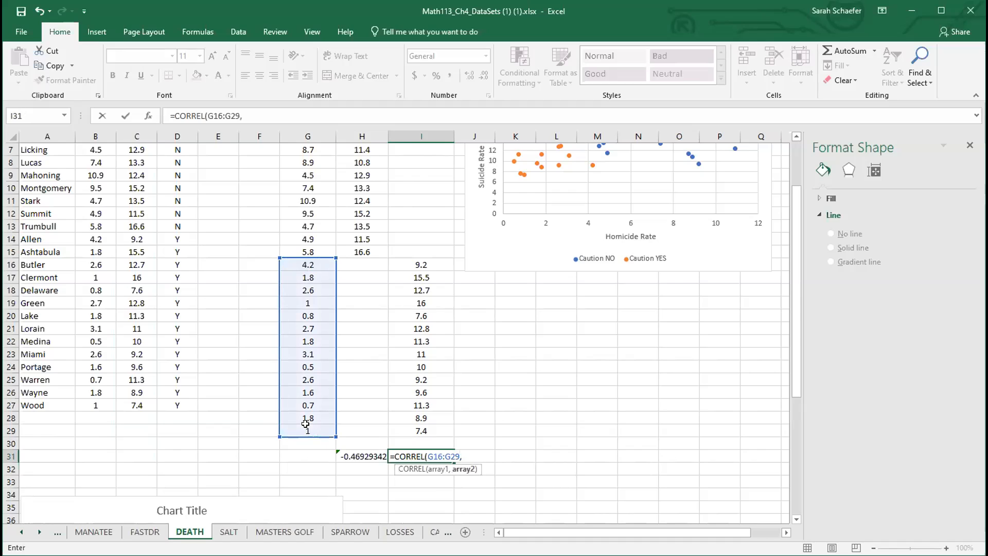
click(420, 263)
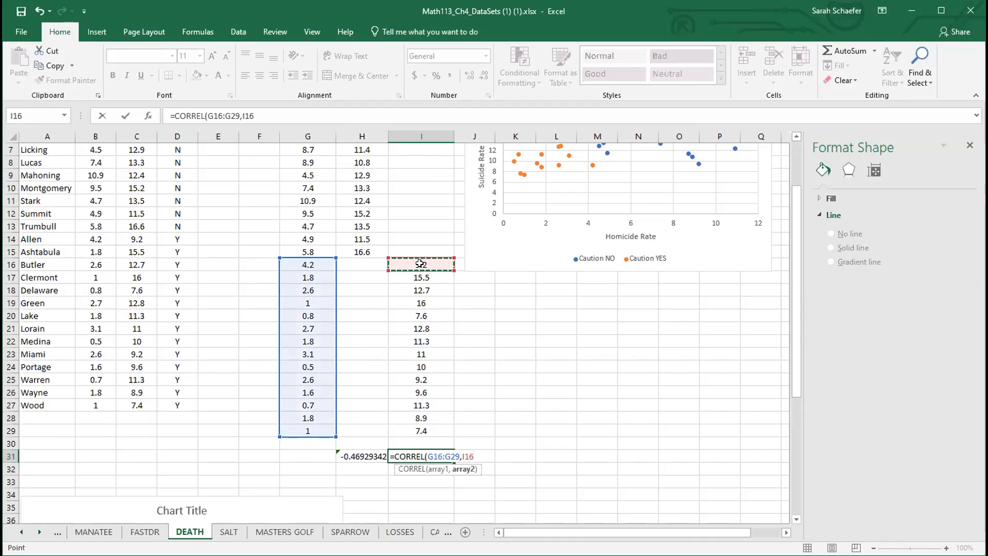
key(ctrl+shift+Down)
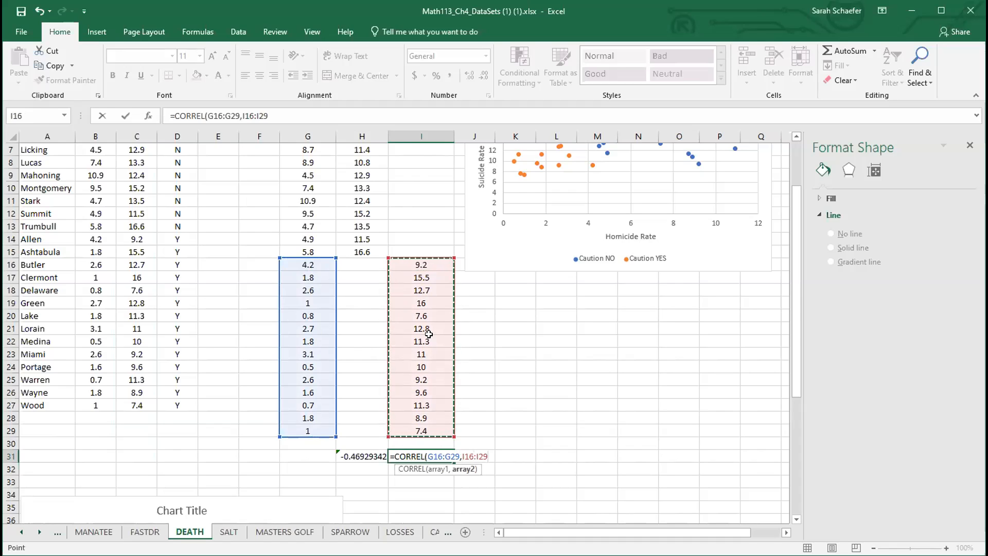
key(Return)
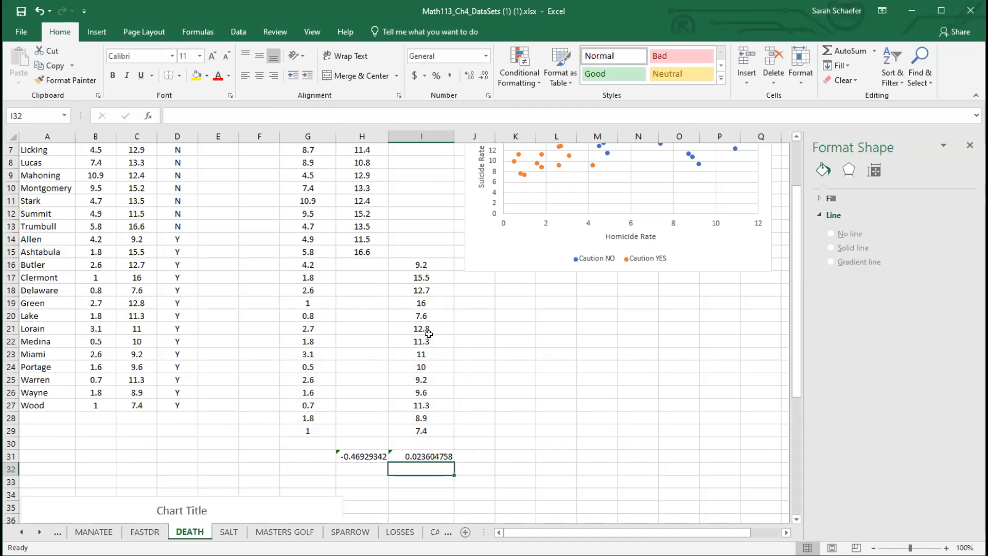
Step: In B29, enter a CORREL formula correlating all homicide values B2:B27 with all suicide values C2:C27
scroll(544, 352, up, 2)
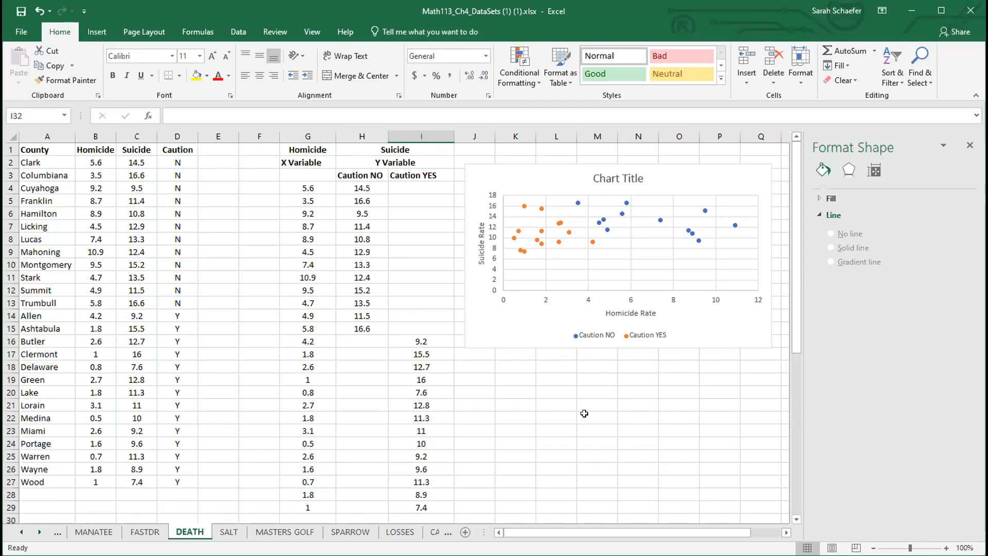
scroll(584, 413, down, 2)
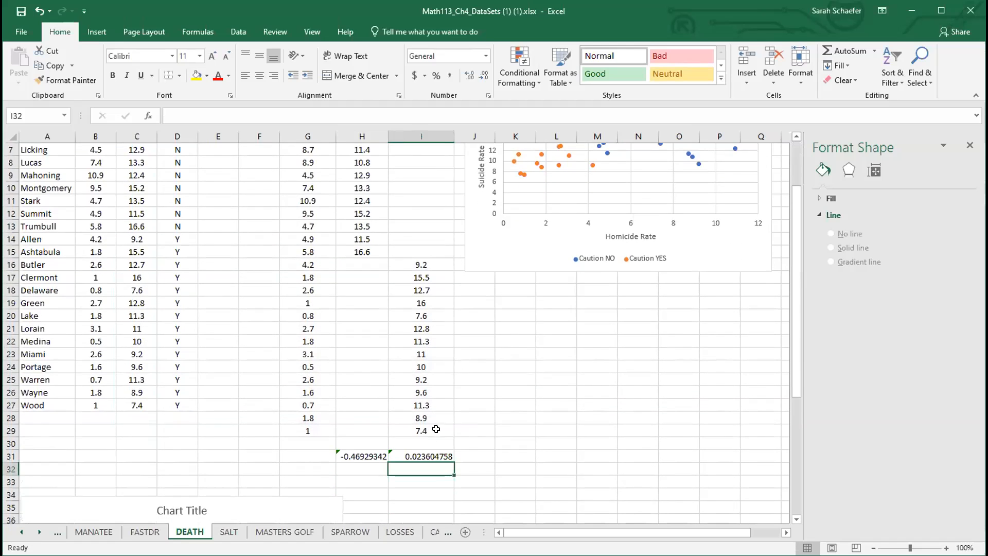
click(99, 429)
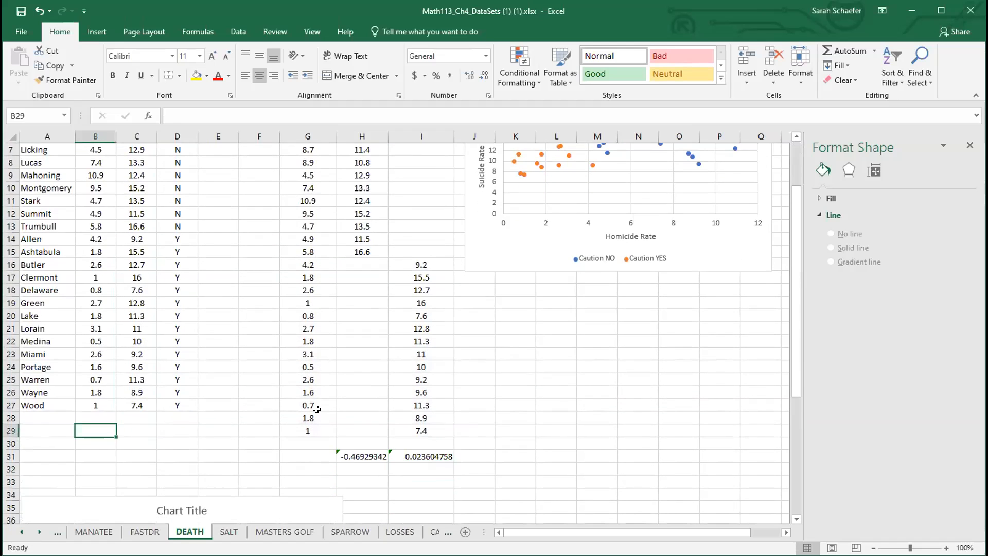
text(=)
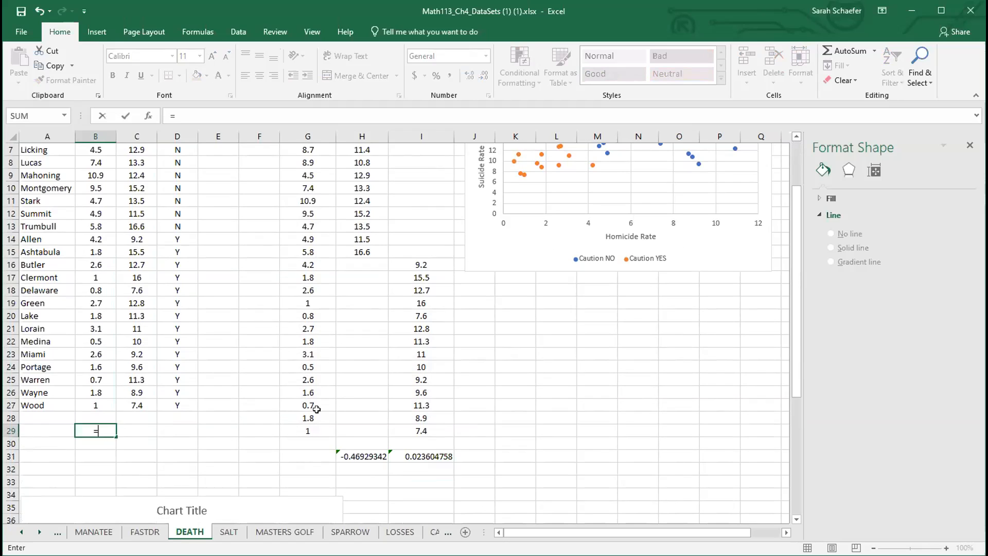
text(CORREL()
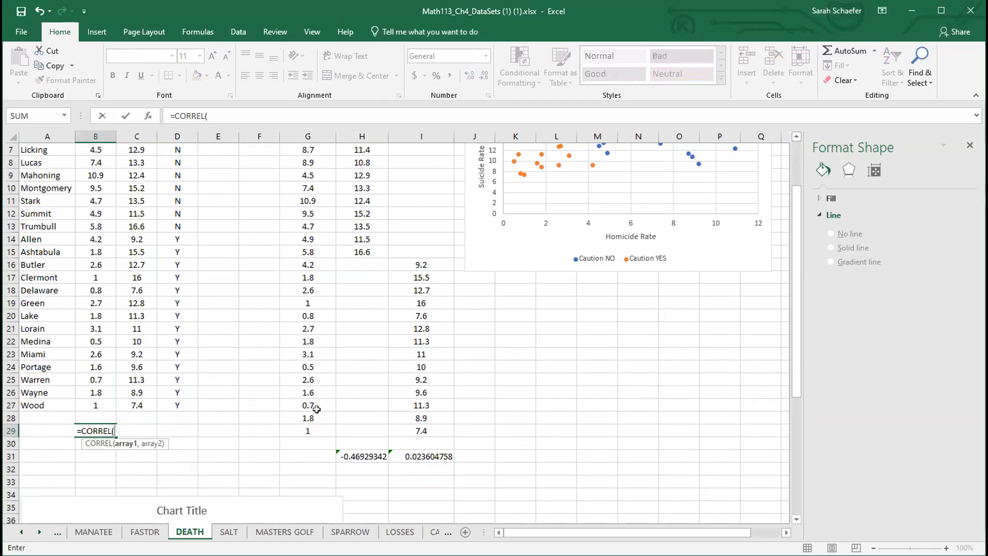
scroll(317, 409, up, 2)
click(97, 166)
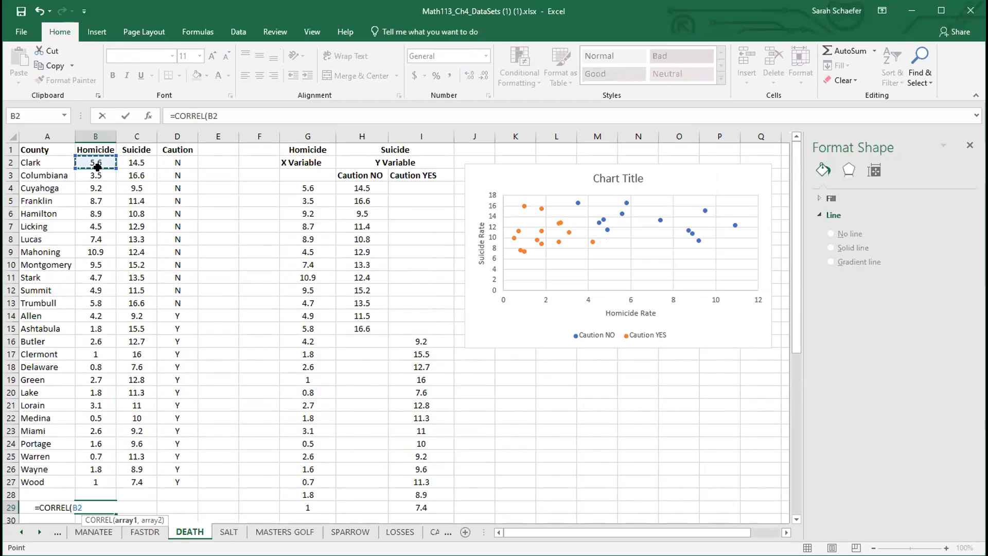
drag(97, 167, 99, 479)
text(,)
click(131, 164)
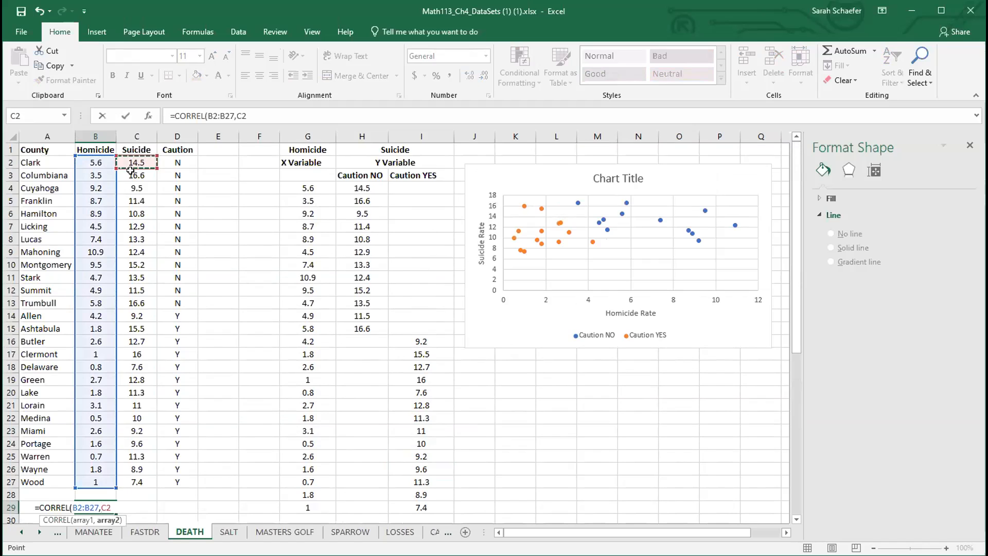
drag(131, 170, 141, 479)
key(Return)
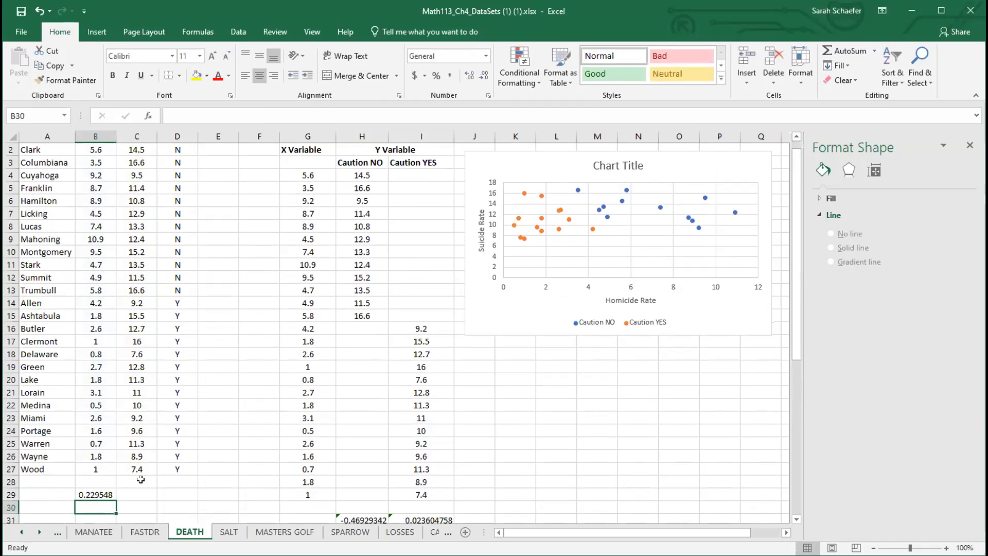
scroll(140, 480, down, 2)
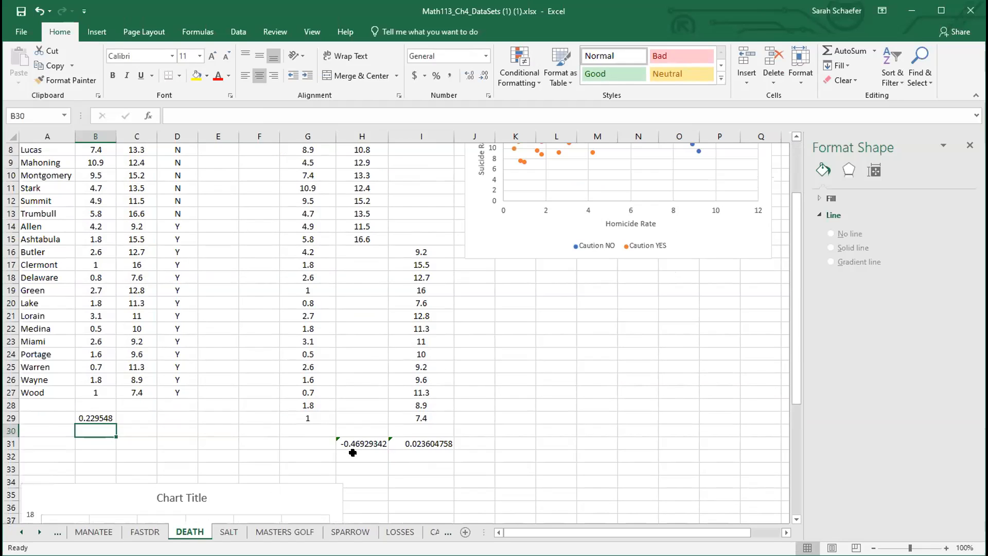
scroll(364, 225, up, 3)
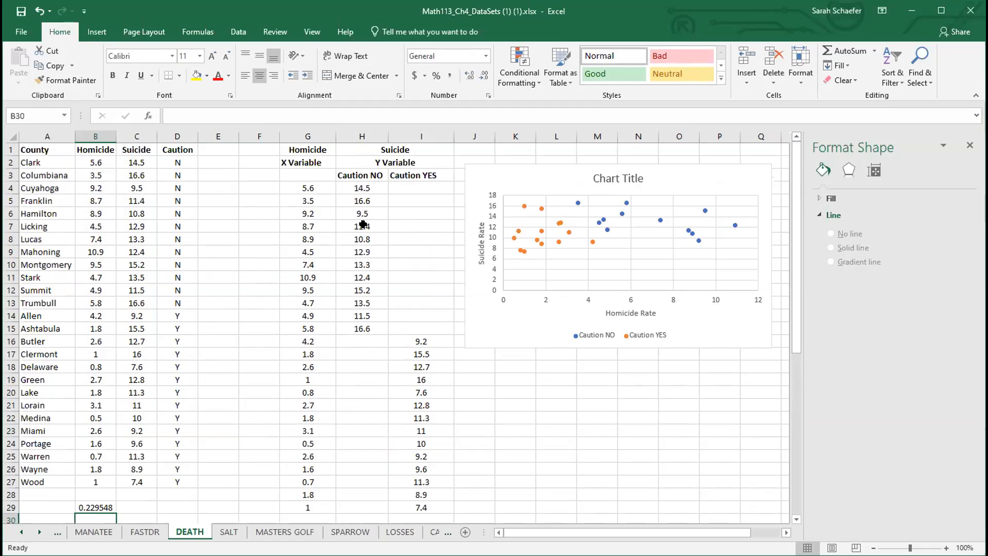
scroll(484, 314, down, 4)
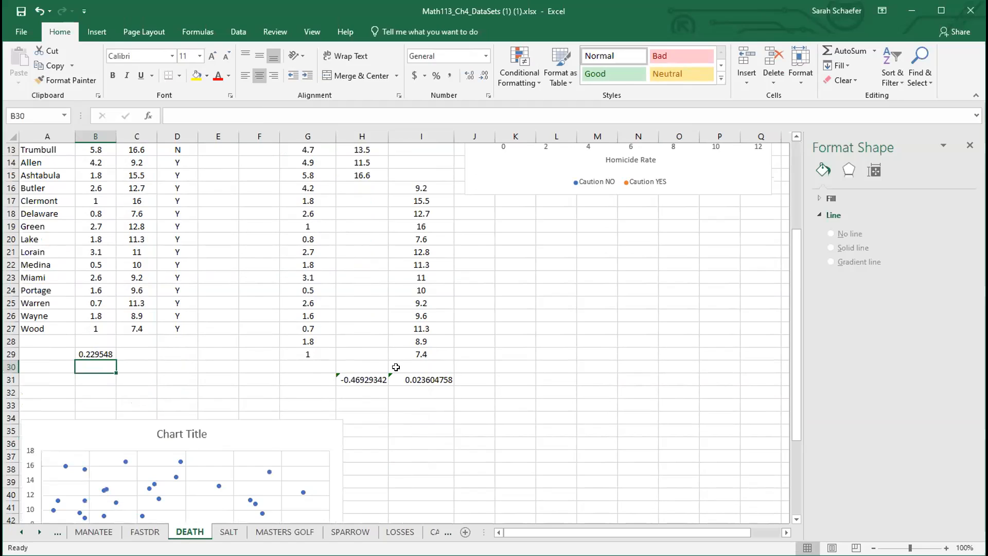